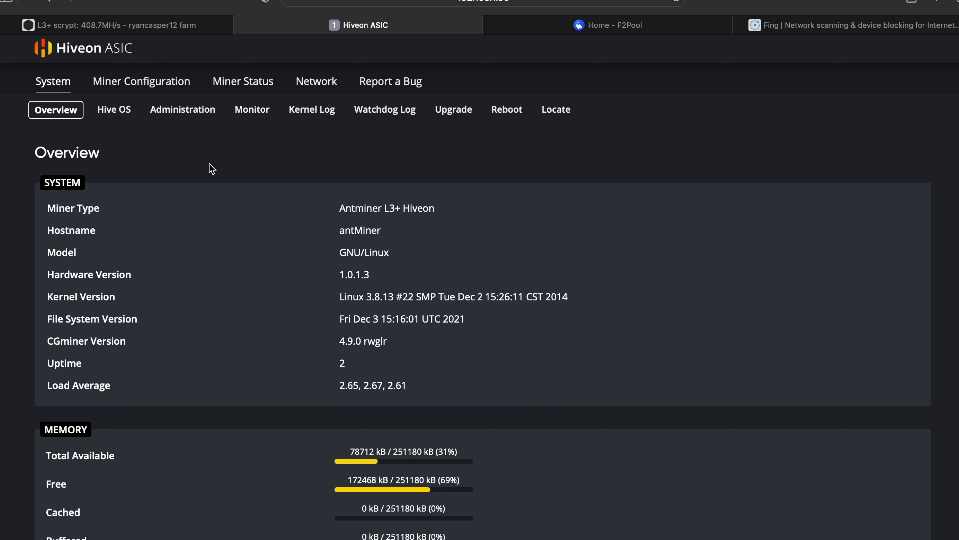
Step: Check the Fing network scanner site, then return to the miner's web interface
scroll(211, 168, "down", 1)
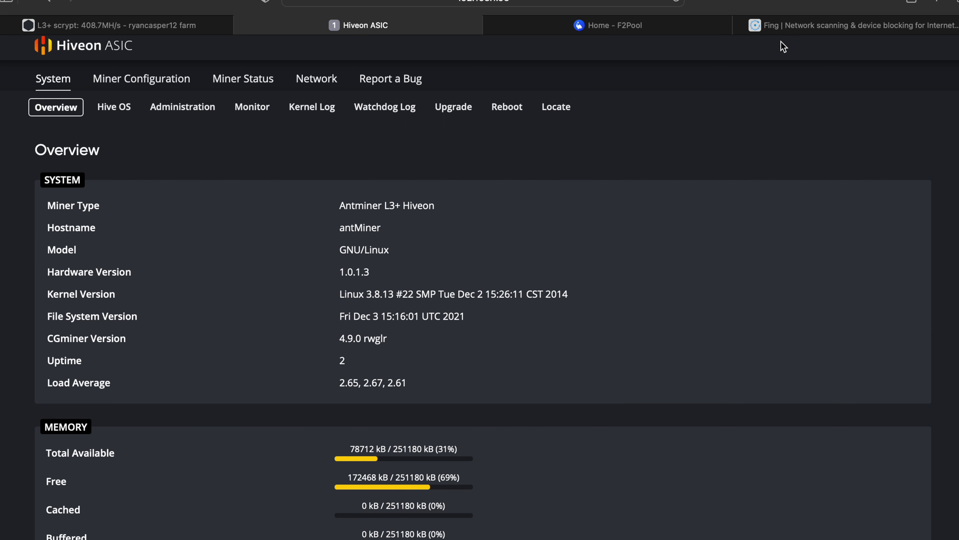
left_click(783, 26)
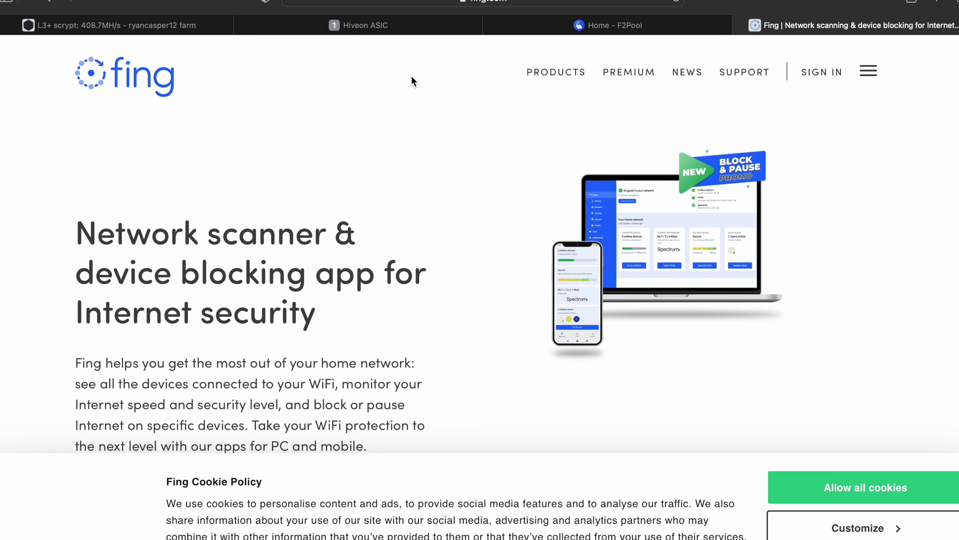
left_click(386, 30)
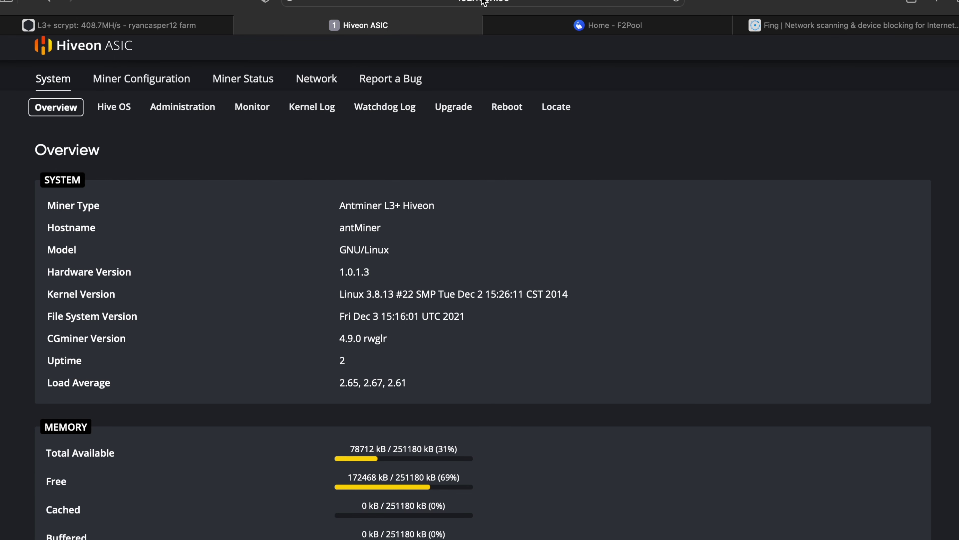
left_click(499, 5)
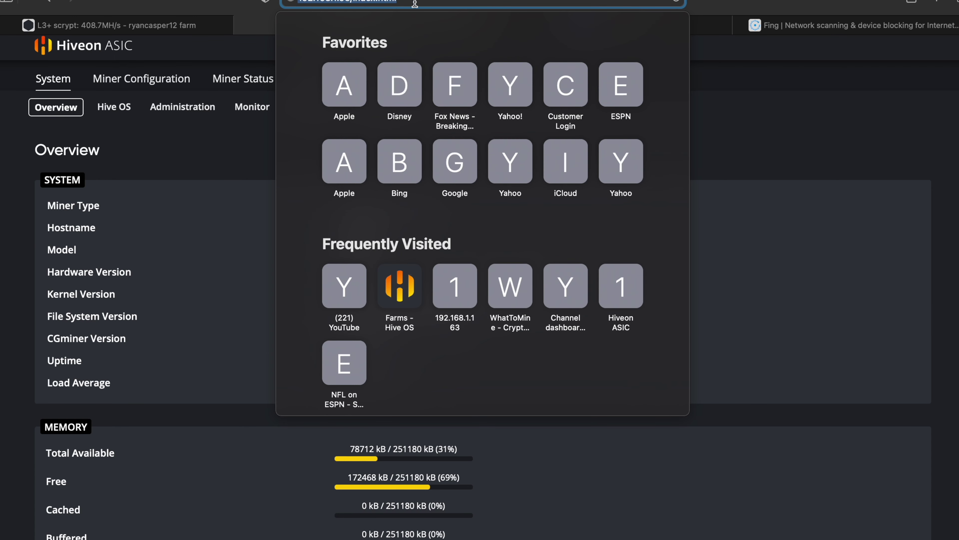
left_click(758, 136)
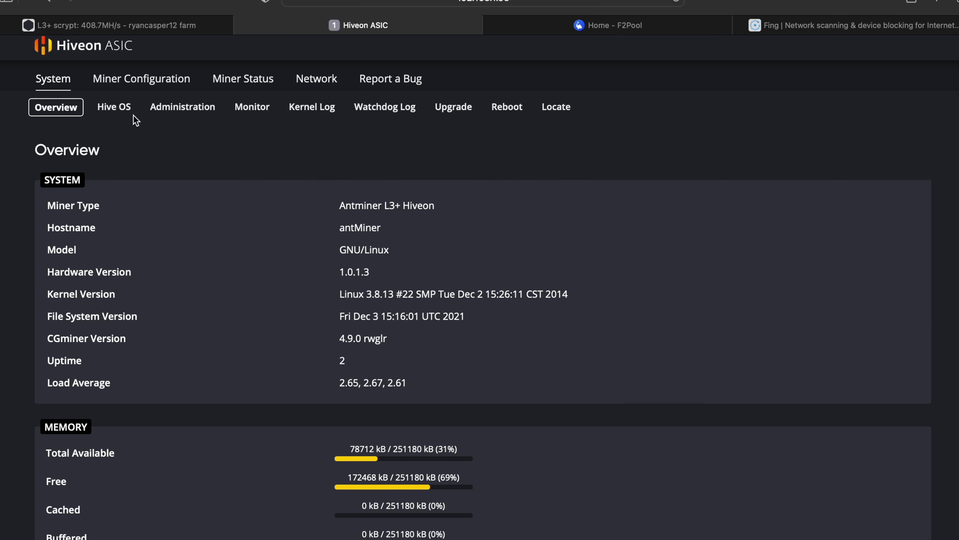
Step: Open the miner's Hive OS Setup page and add a new rig to the farm via Connect existing
left_click(103, 109)
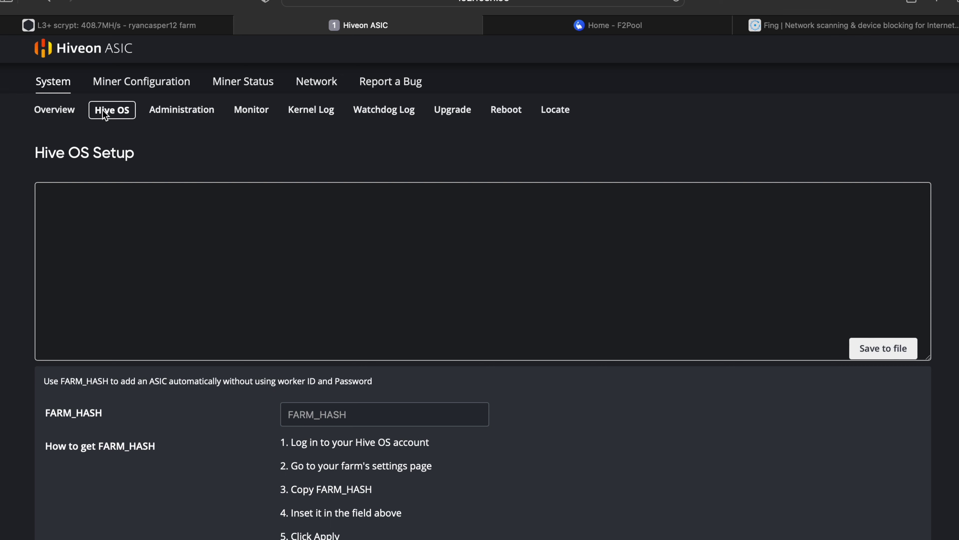
left_click(142, 30)
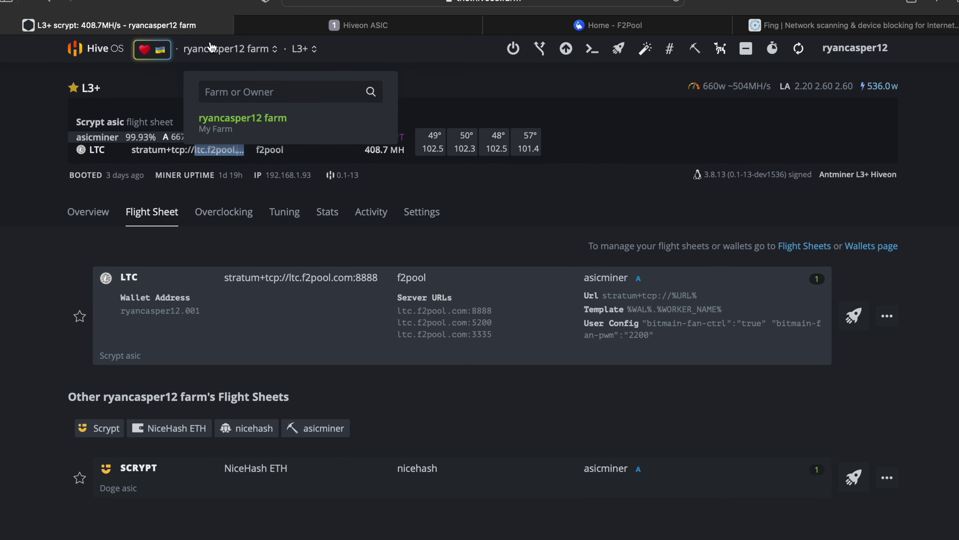
left_click(77, 49)
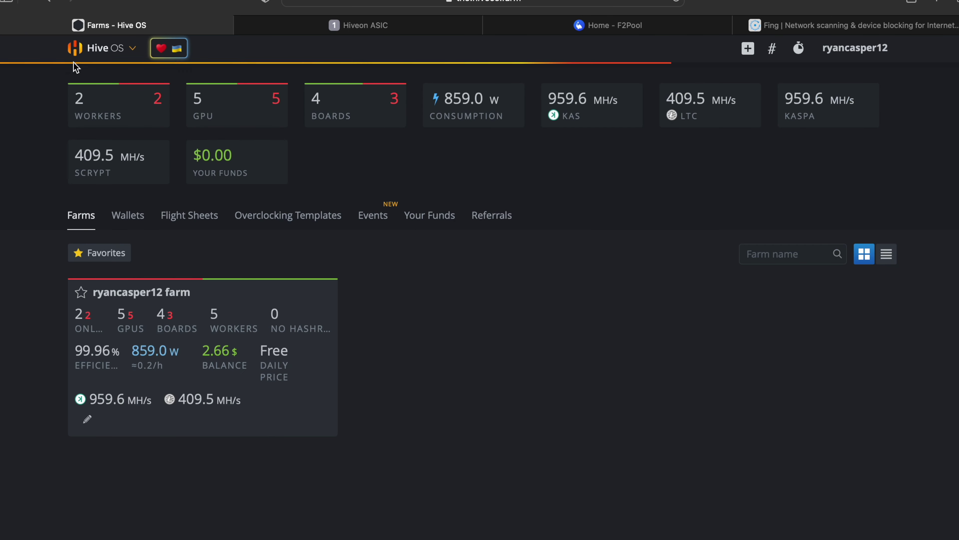
left_click(172, 289)
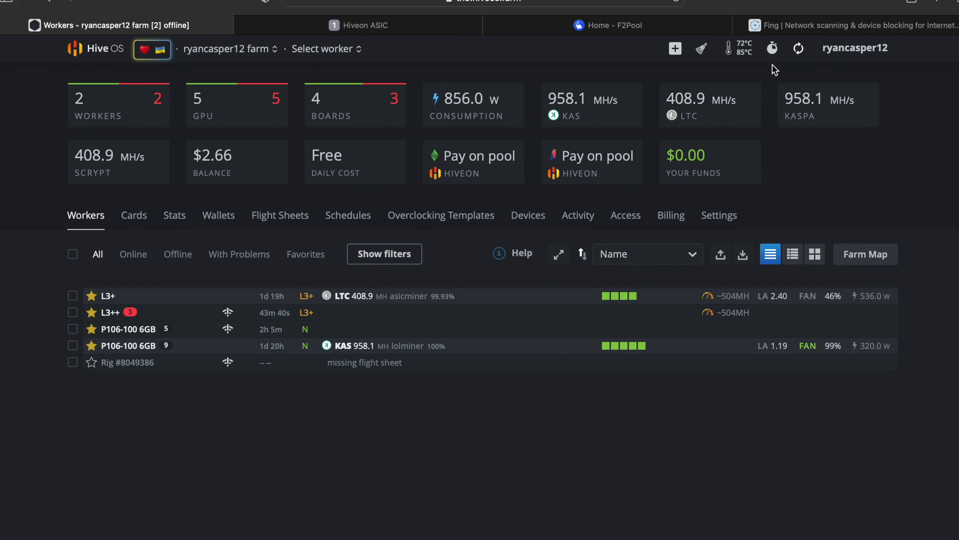
left_click(674, 57)
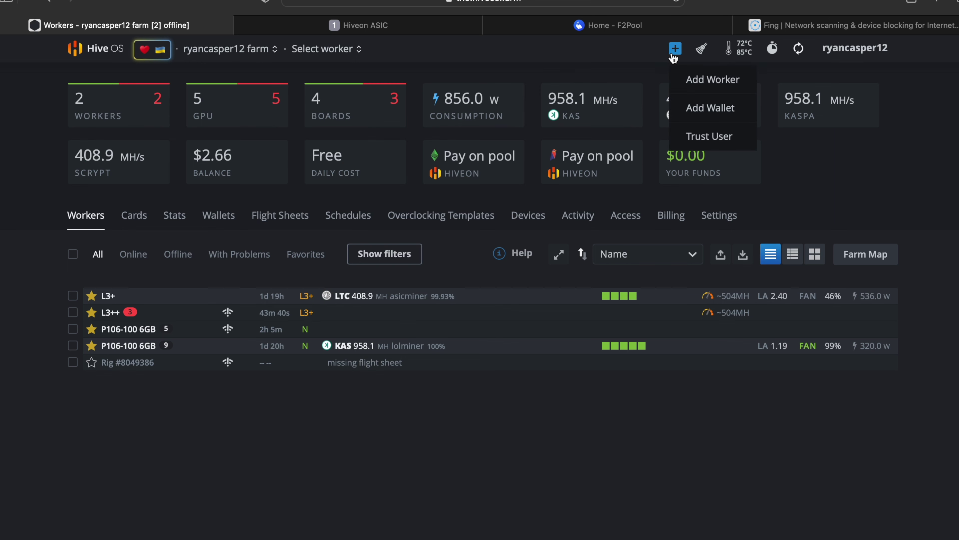
left_click(696, 88)
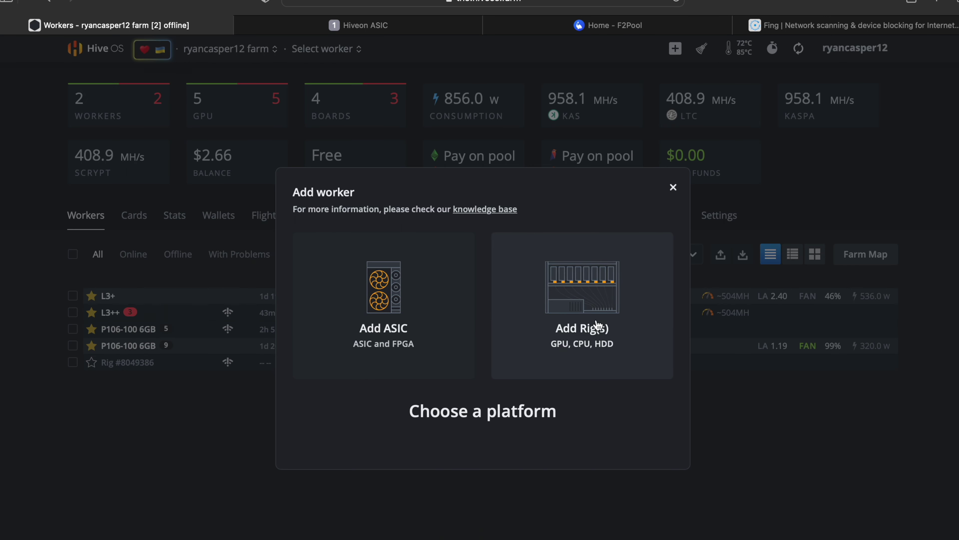
left_click(564, 354)
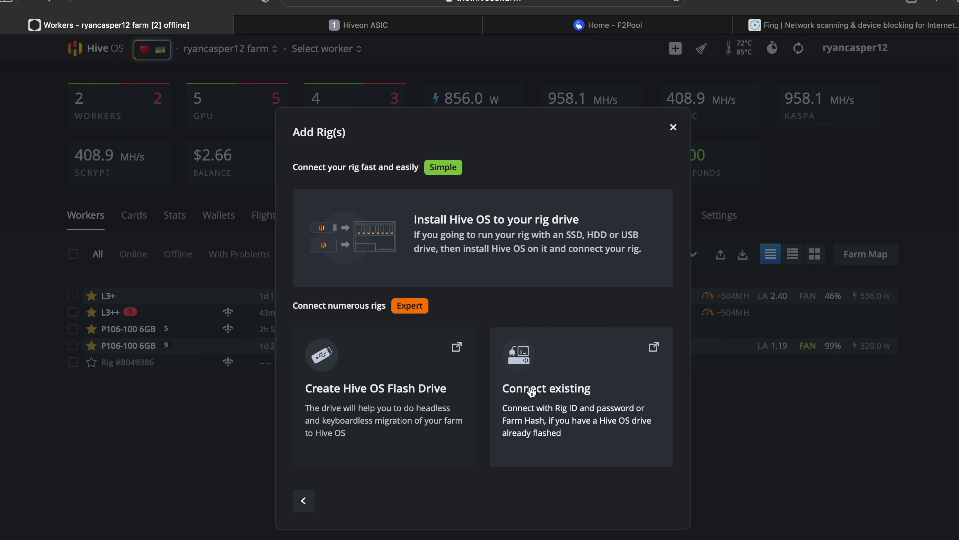
left_click(550, 383)
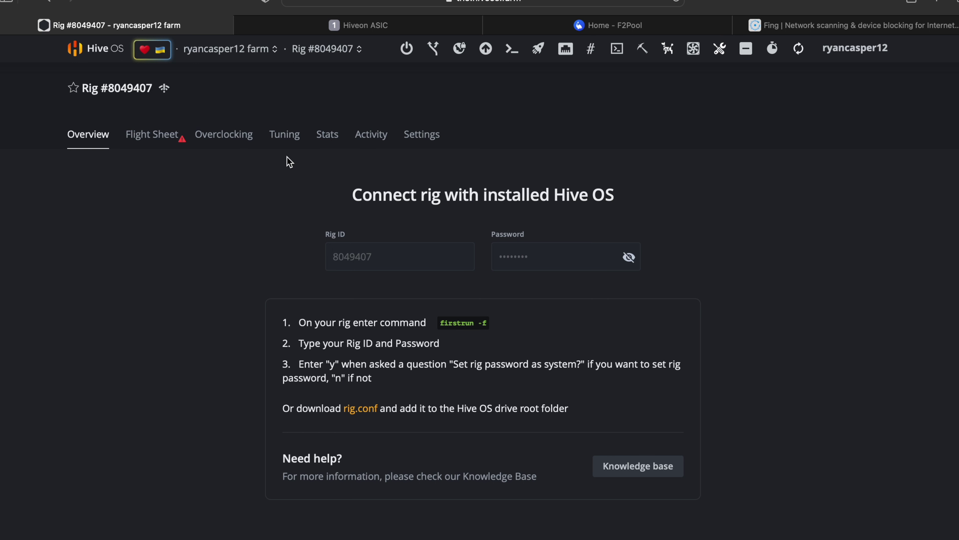
Step: Copy the farm hash from the new rig's settings
left_click(422, 142)
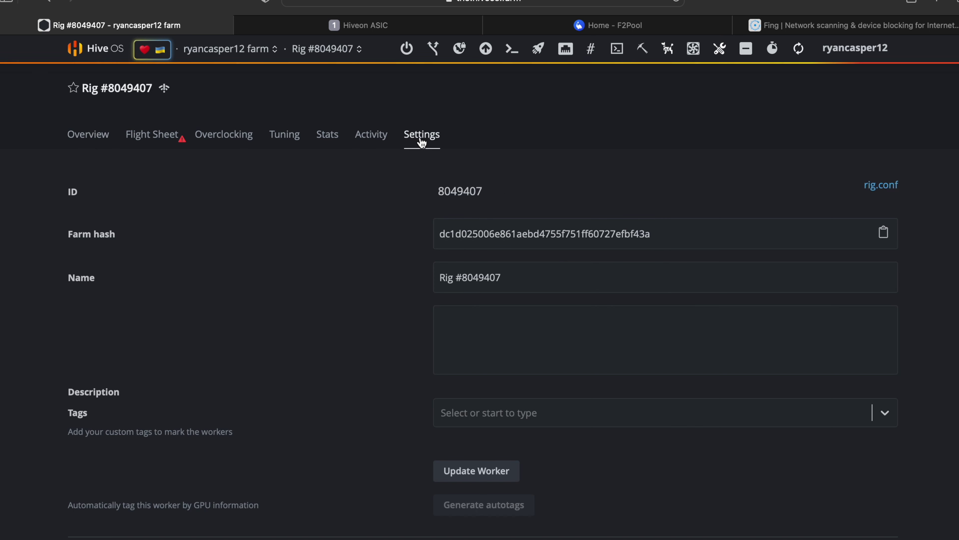
left_click(543, 280)
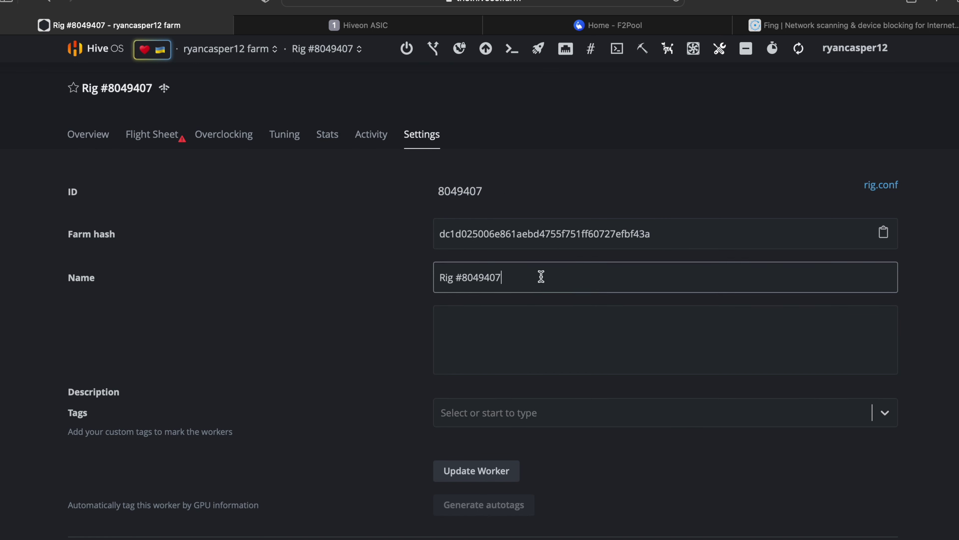
left_click(530, 239)
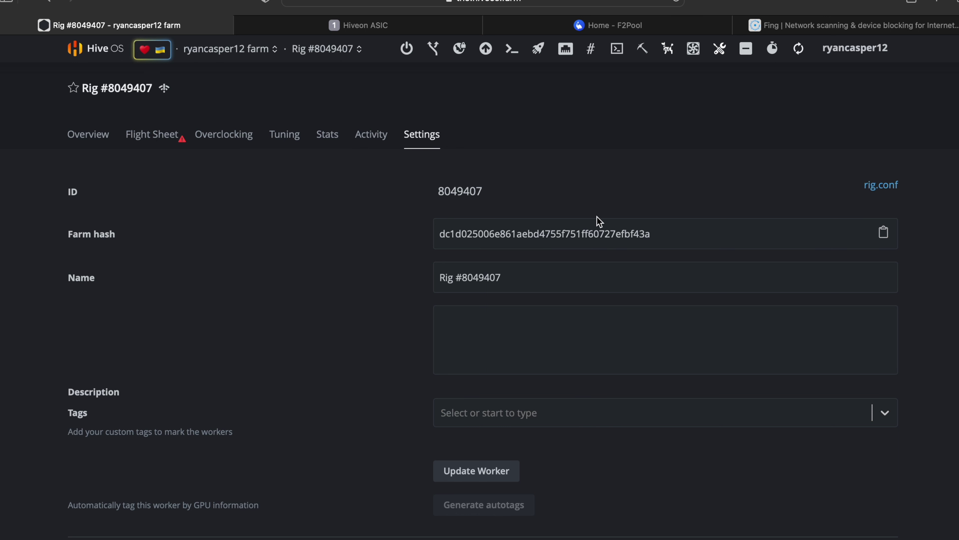
double_click(503, 234)
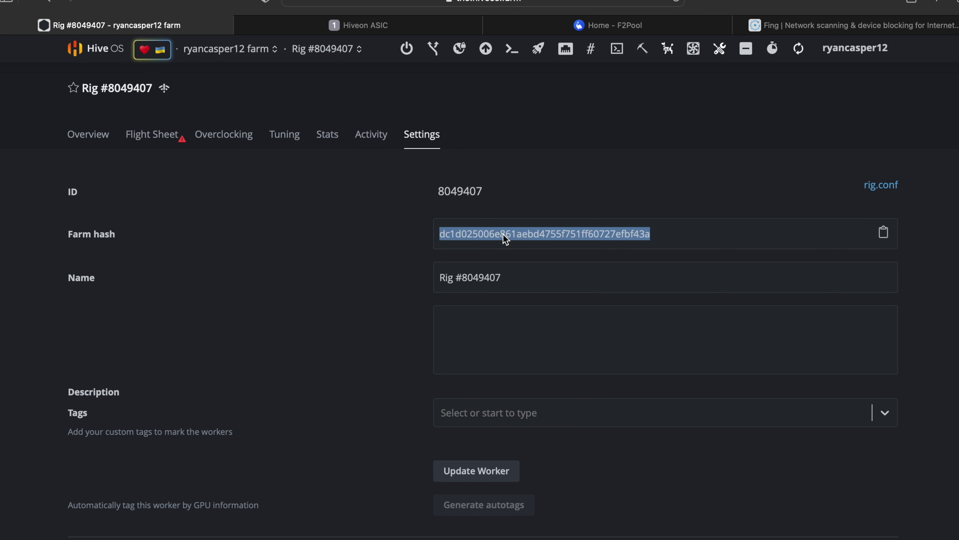
right_click(503, 234)
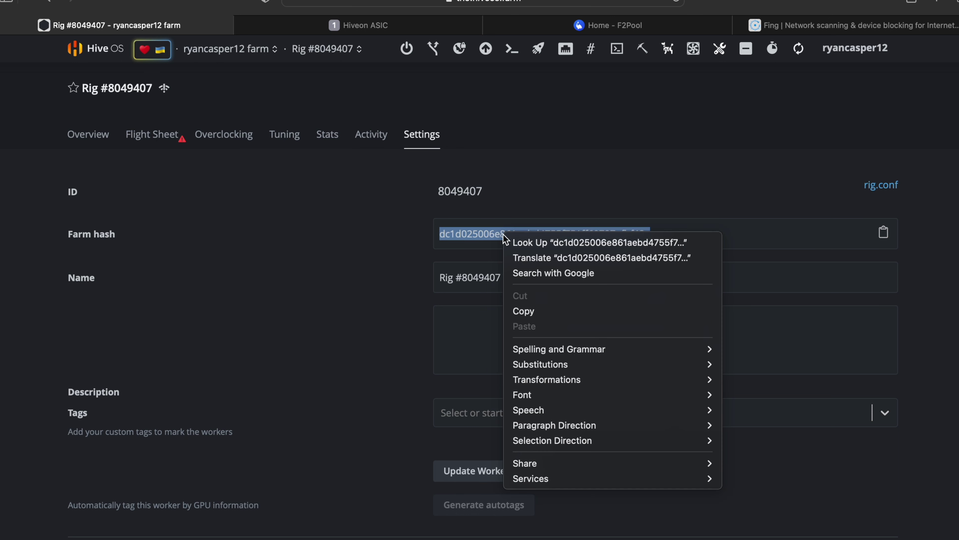
left_click(534, 312)
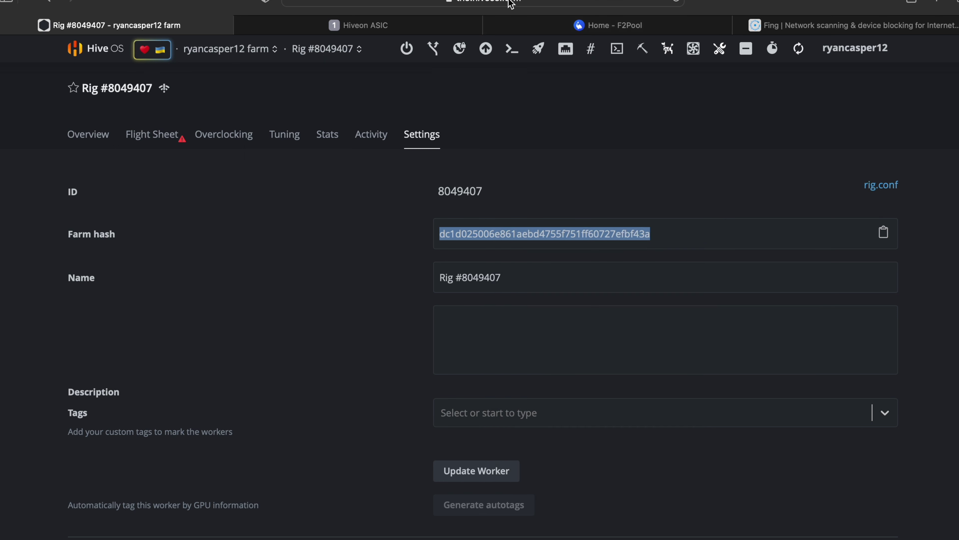
left_click(395, 31)
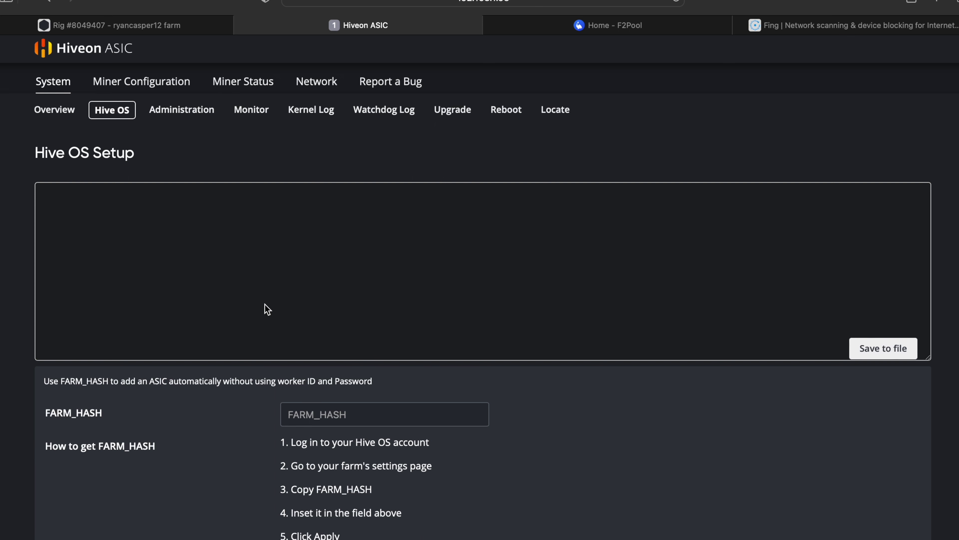
Step: Paste the copied farm hash into Hiveon's FARM_HASH field, then return to the new rig in Hive OS
scroll(267, 309, "down", 2)
left_click(348, 361)
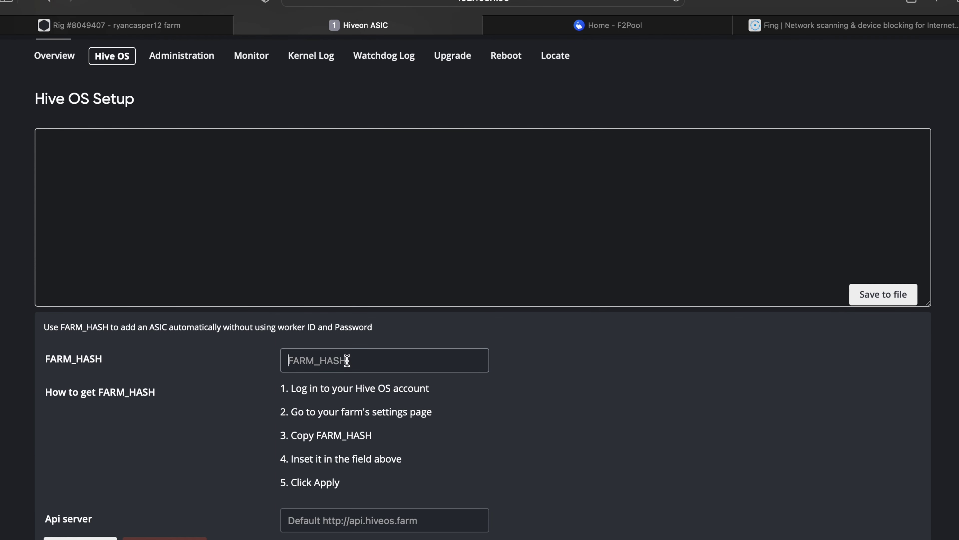
right_click(347, 359)
left_click(369, 398)
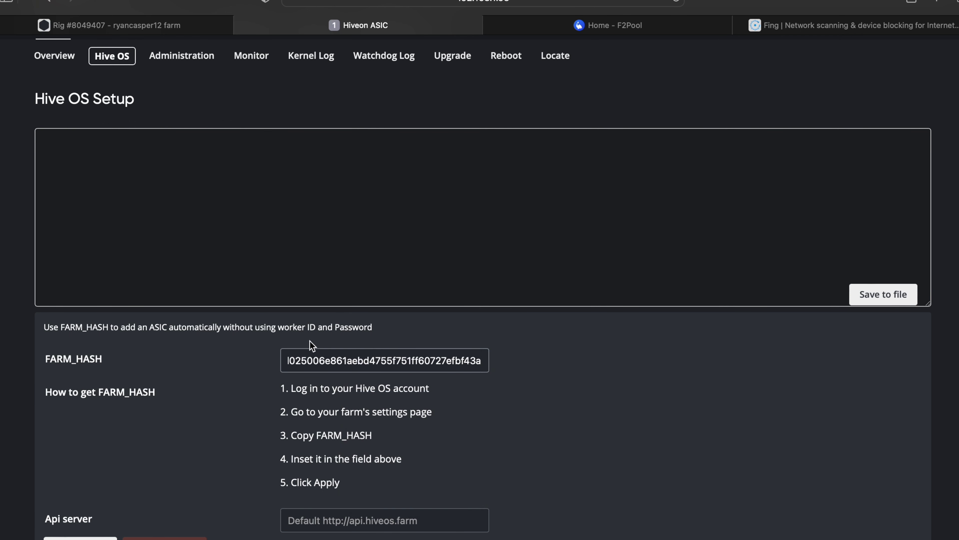
scroll(742, 388, "down", 2)
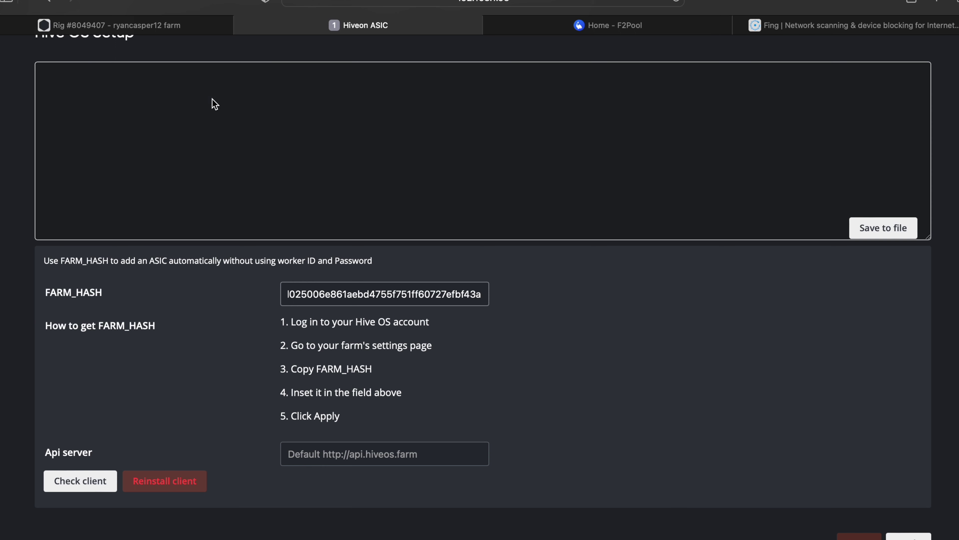
left_click(193, 27)
Step: Look over the L3+ worker's mining details, then view F2Pool's LTC 24-hour hashrate chart
left_click(97, 50)
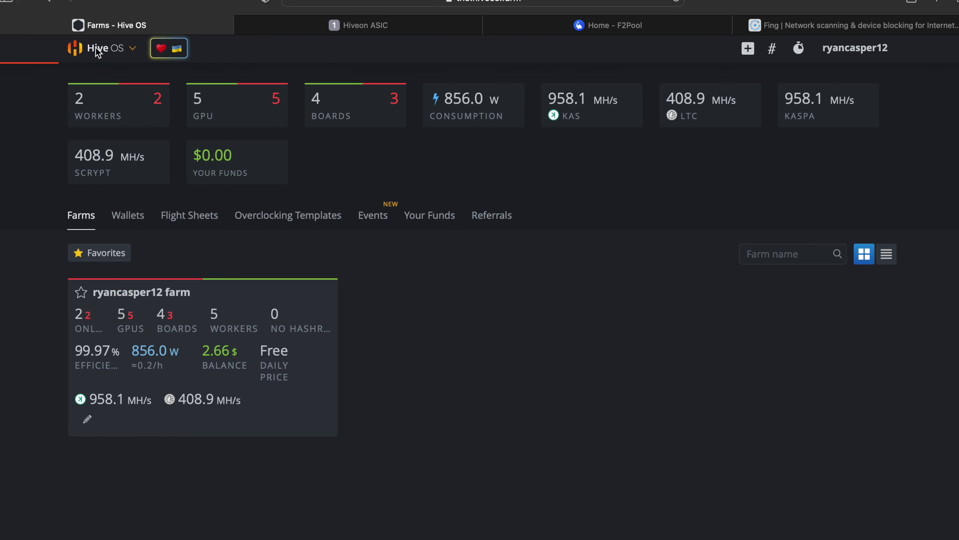
left_click(161, 293)
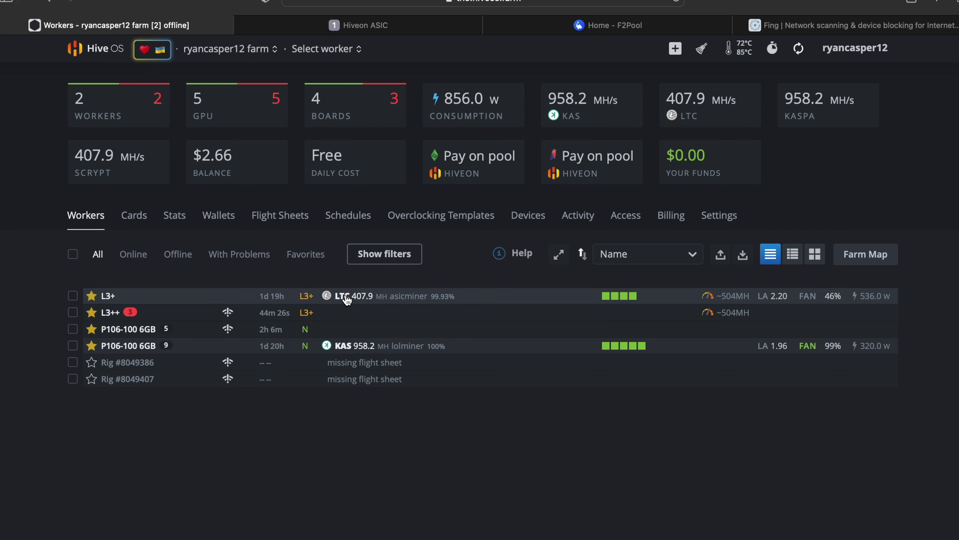
left_click(347, 298)
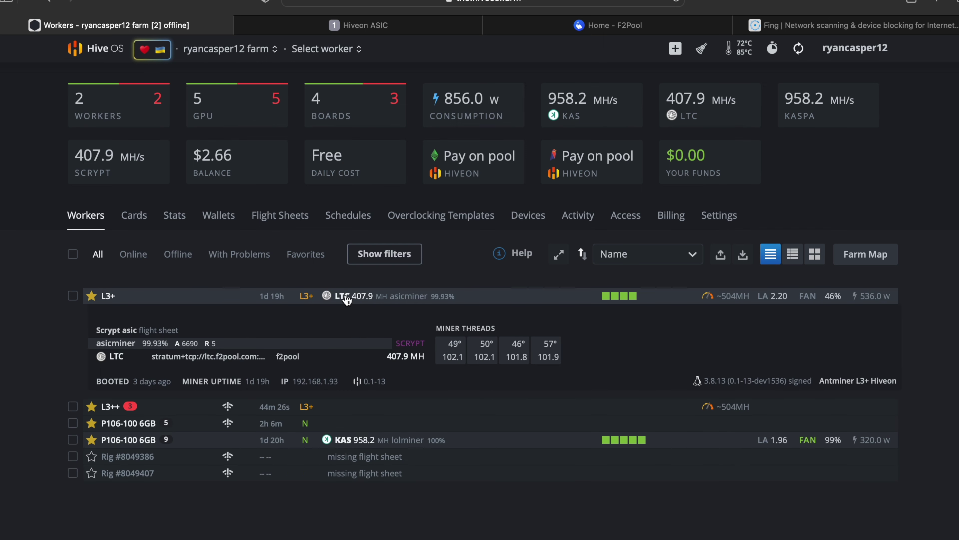
left_click(110, 297)
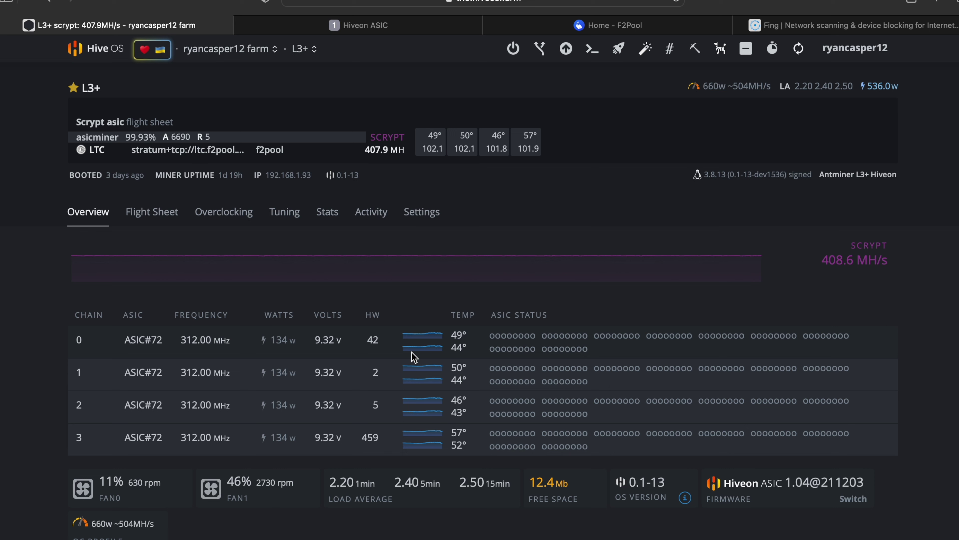
left_click(564, 25)
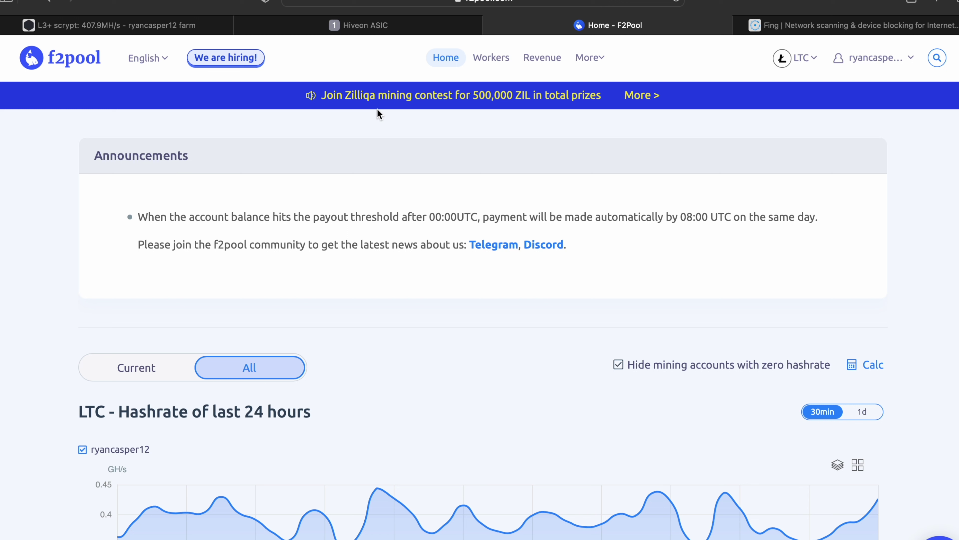
Step: Review the LTC and DOGE payout addresses in F2Pool's account Payout Settings
left_click(865, 60)
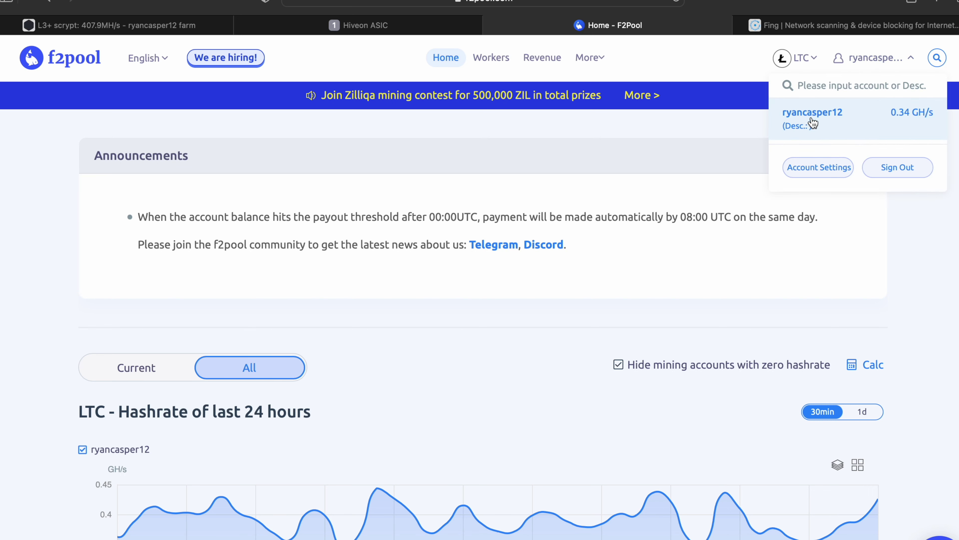
left_click(806, 168)
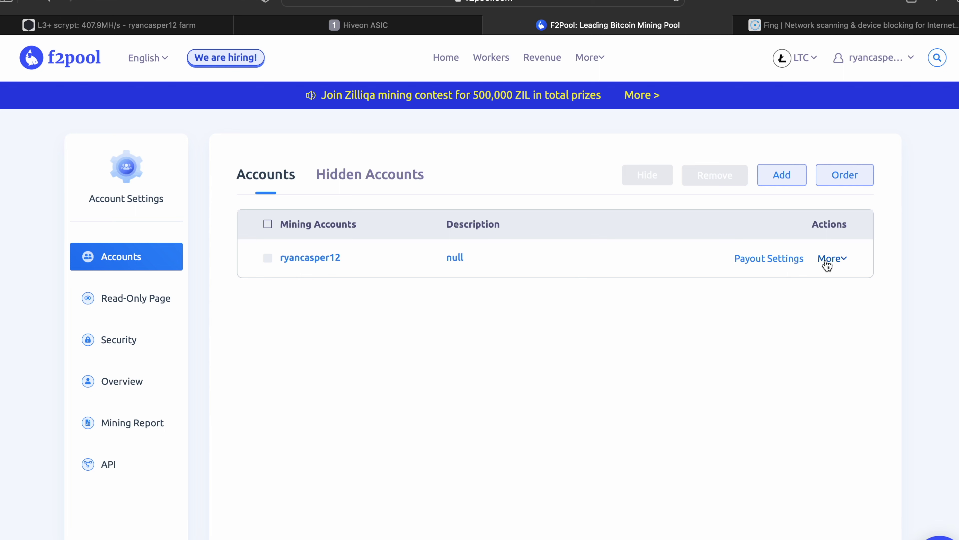
left_click(759, 264)
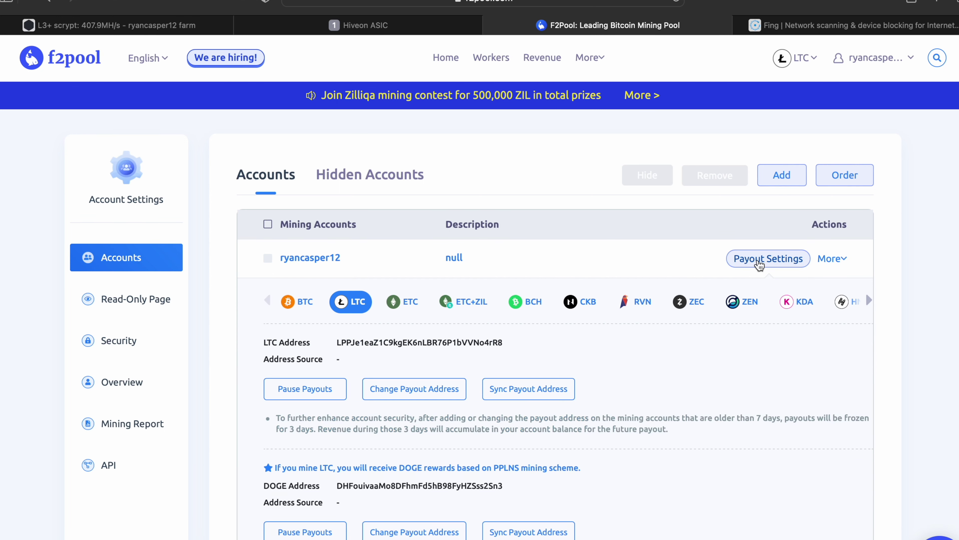
scroll(641, 414, "down", 2)
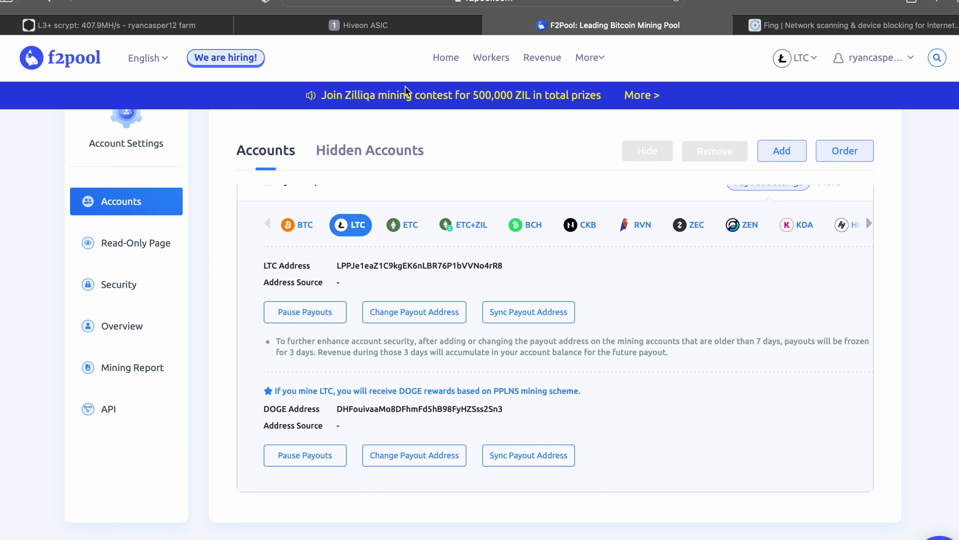
scroll(167, 225, "up", 3)
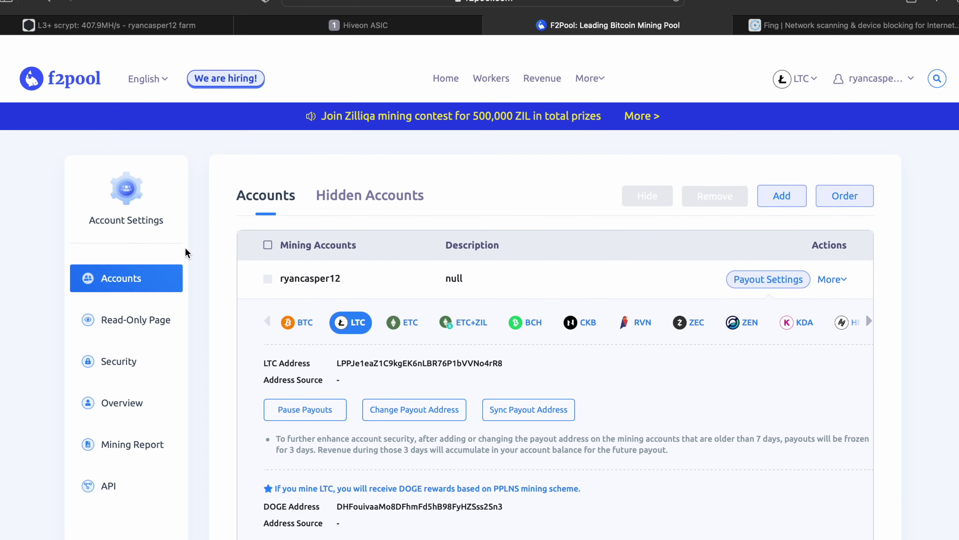
Step: Check the LTC pool URLs on F2Pool's home page, then go to the Hiveon ASIC setup page
left_click(429, 59)
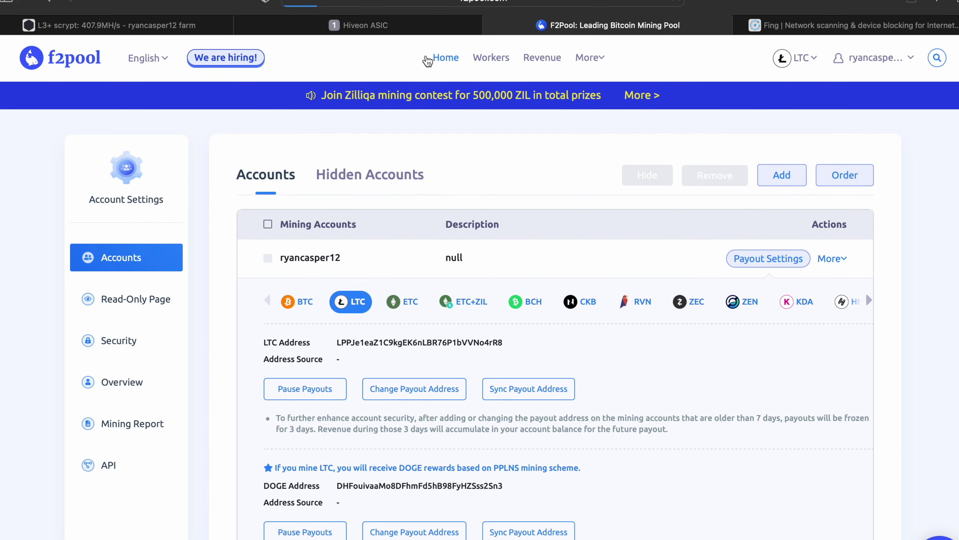
scroll(493, 316, "down", 10)
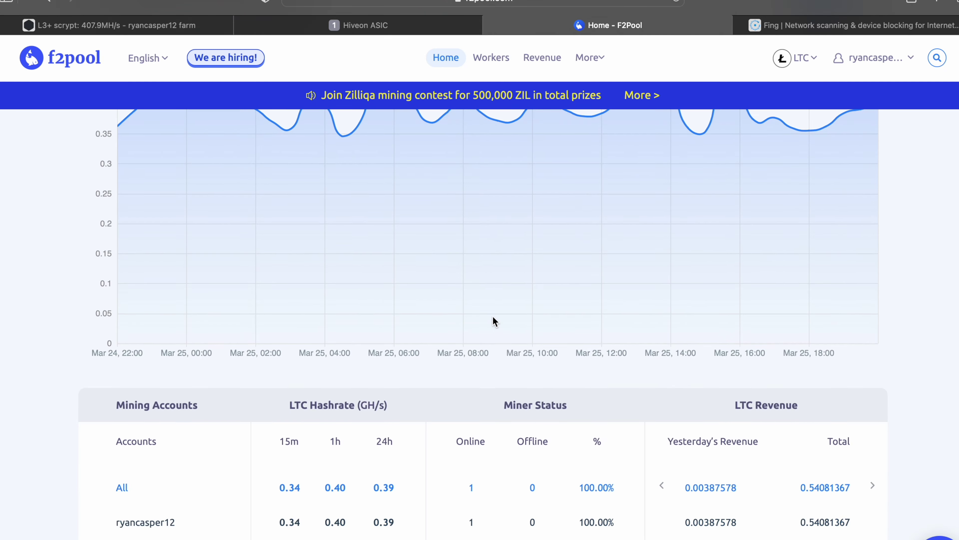
scroll(492, 315, "down", 5)
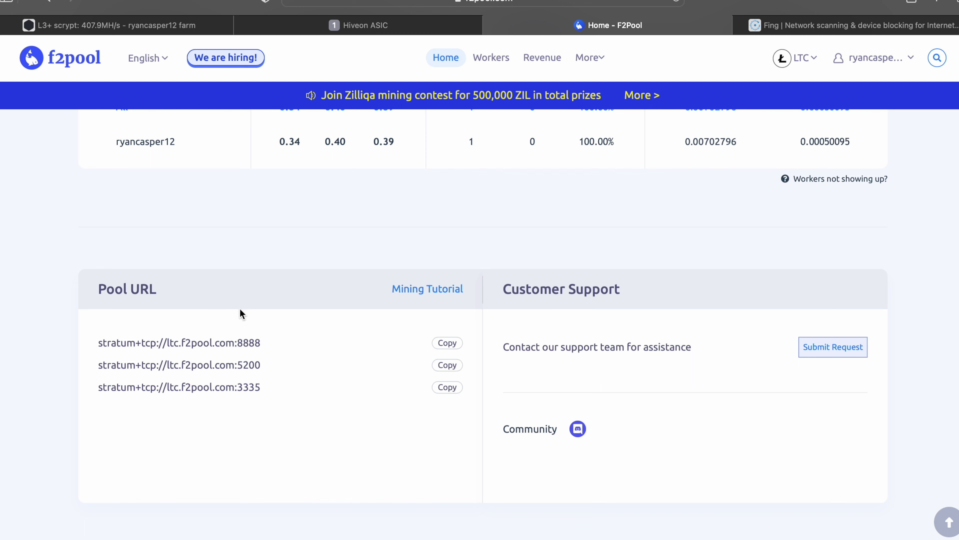
left_click(355, 31)
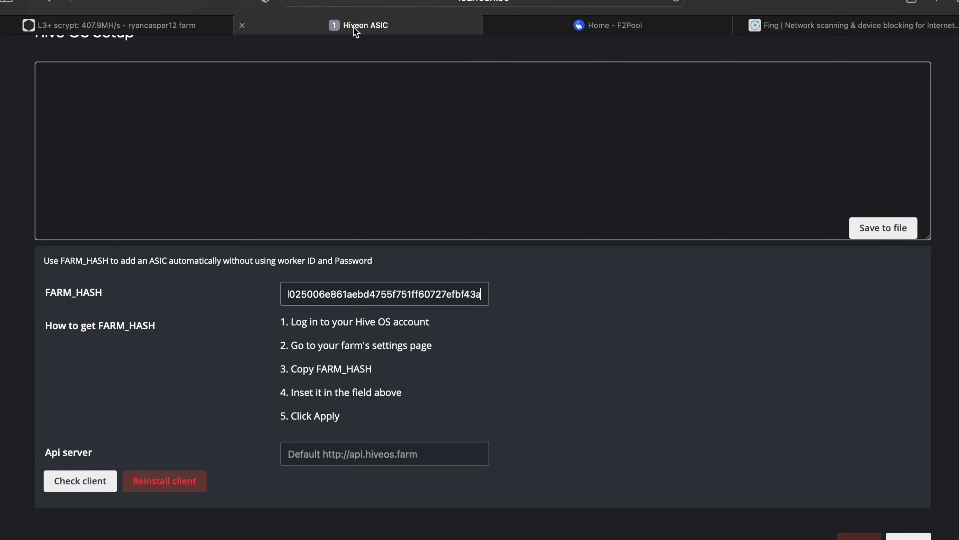
Step: Open the L3+ rig's Scrypt asic flight sheet for editing and check its f2pool wallet and LTC coin
left_click(172, 30)
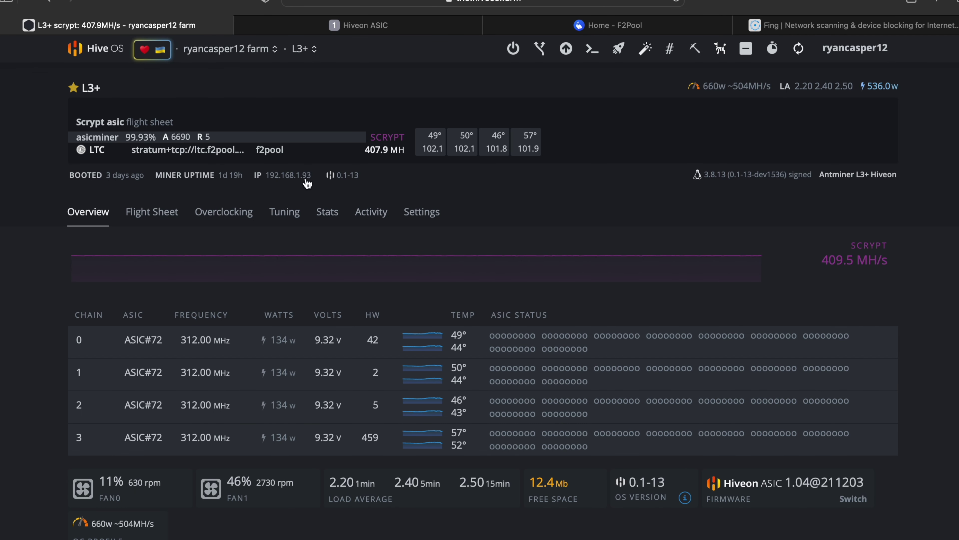
left_click(153, 224)
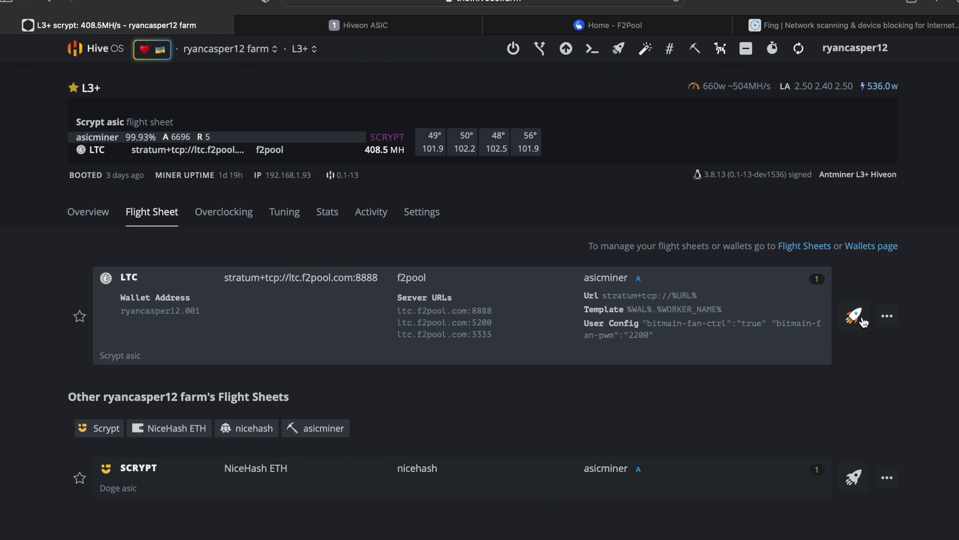
left_click(887, 316)
left_click(878, 348)
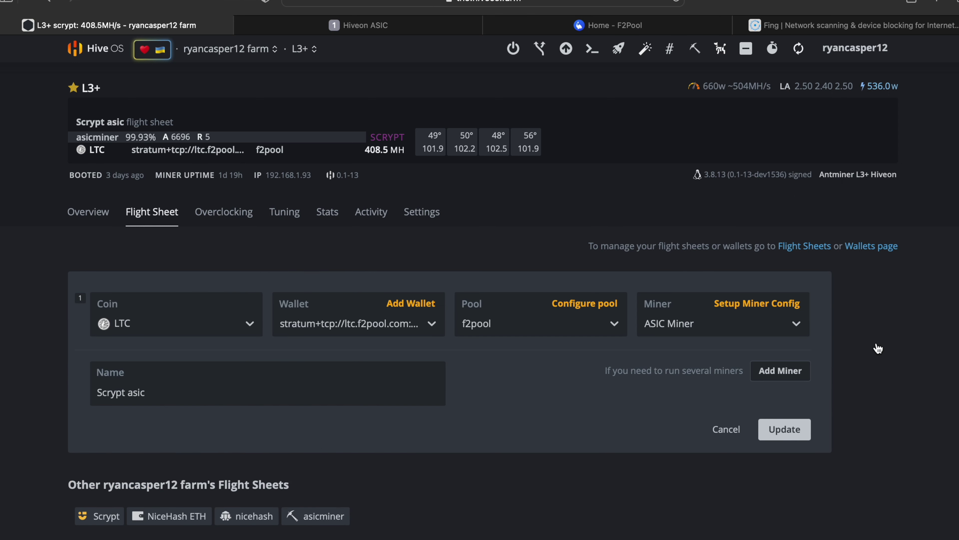
left_click(424, 323)
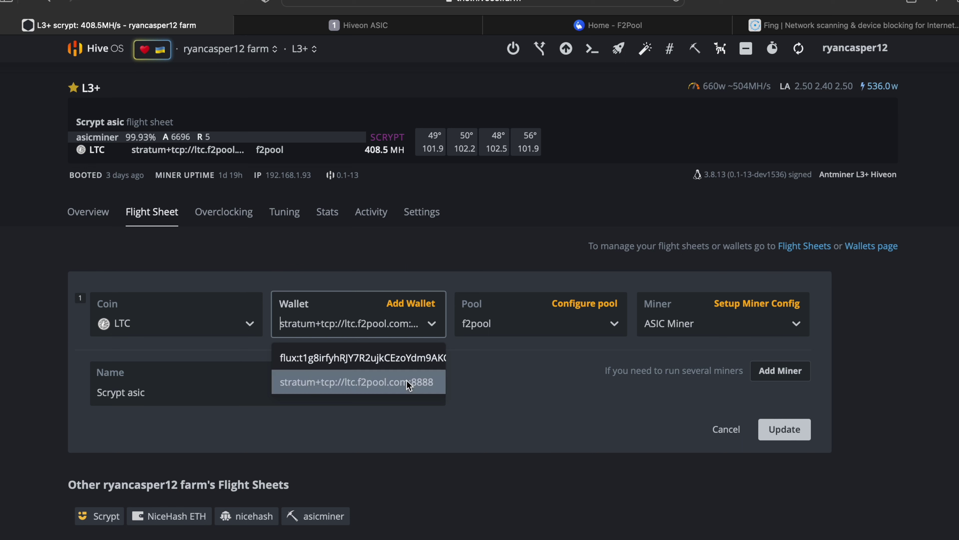
left_click(408, 383)
left_click(227, 325)
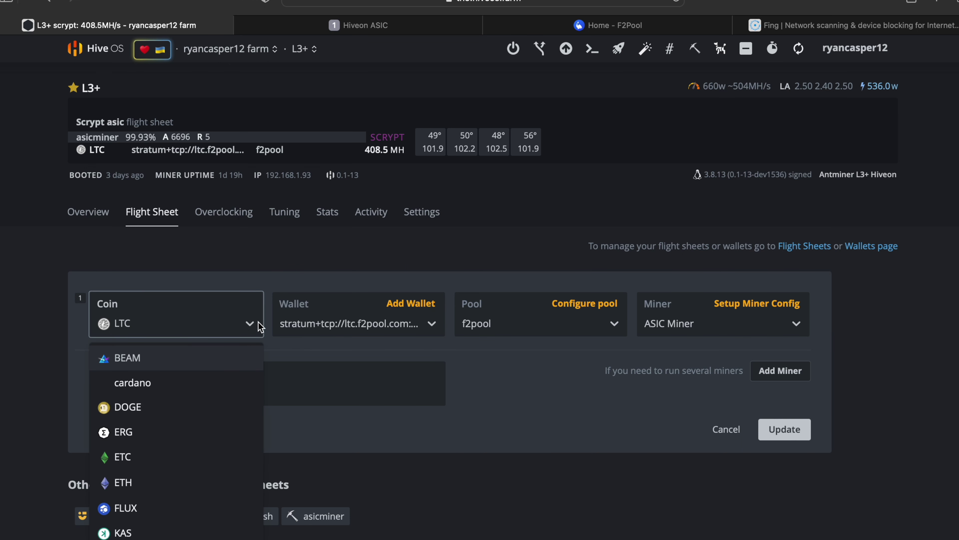
left_click(515, 364)
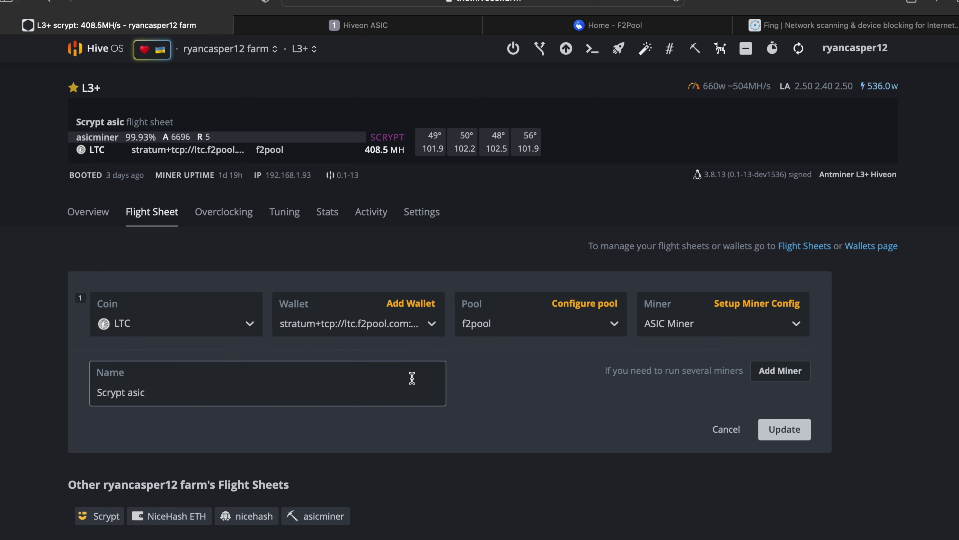
Step: Inspect the f2pool server and ASIC Miner configurations, closing both without changes
scroll(582, 446, "down", 2)
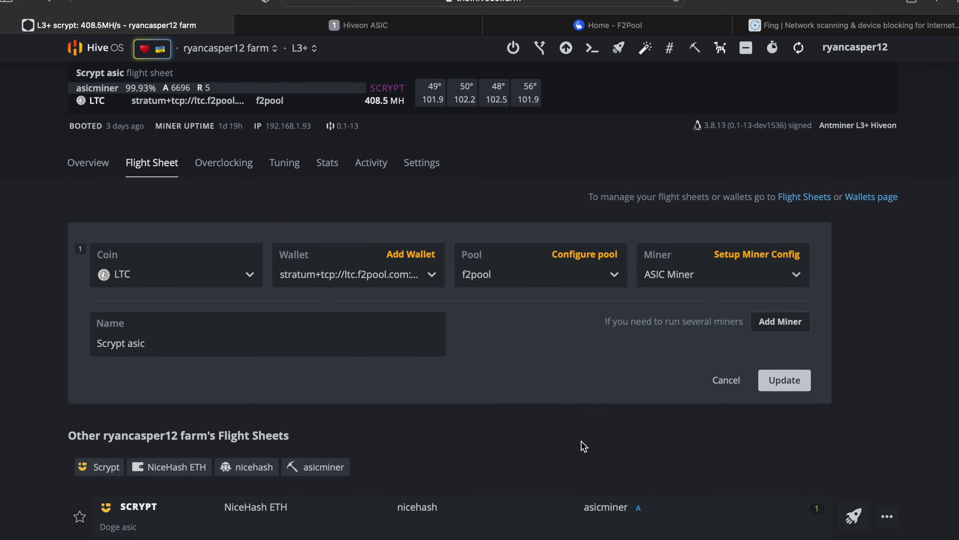
scroll(584, 446, "up", 2)
left_click(585, 303)
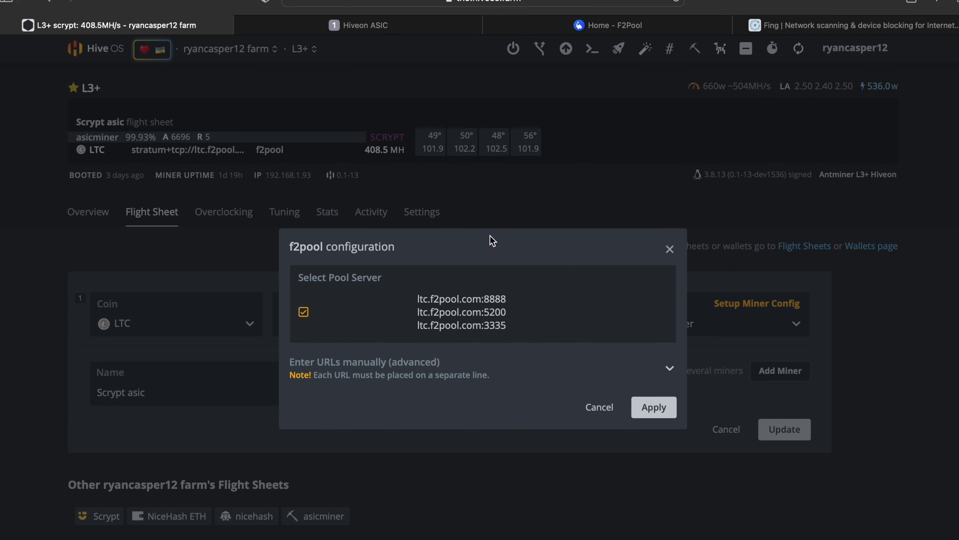
left_click(669, 248)
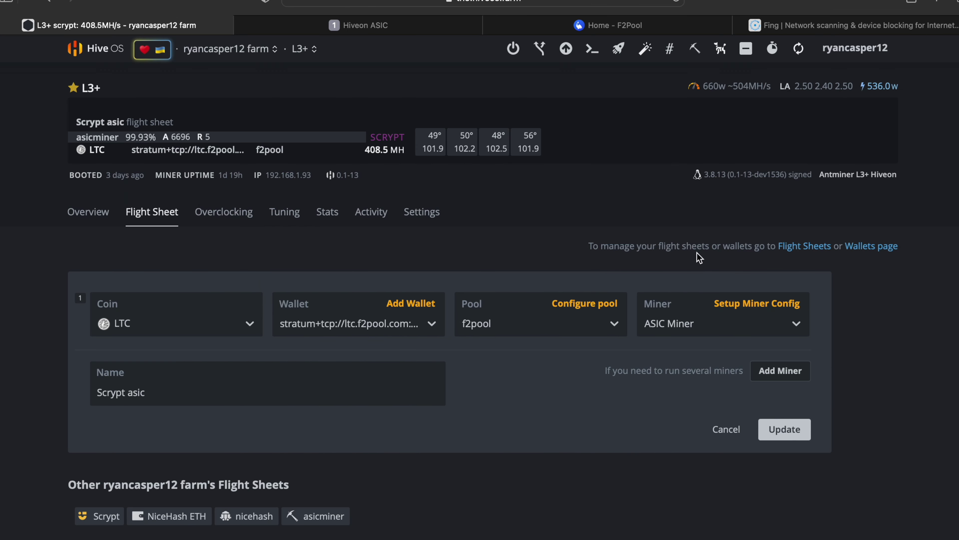
left_click(759, 304)
scroll(439, 272, "down", 3)
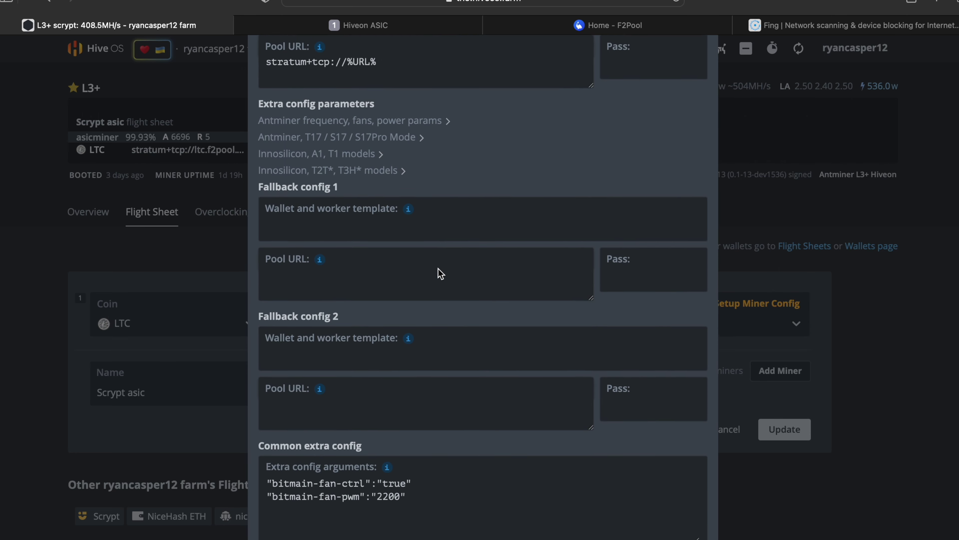
scroll(439, 272, "up", 5)
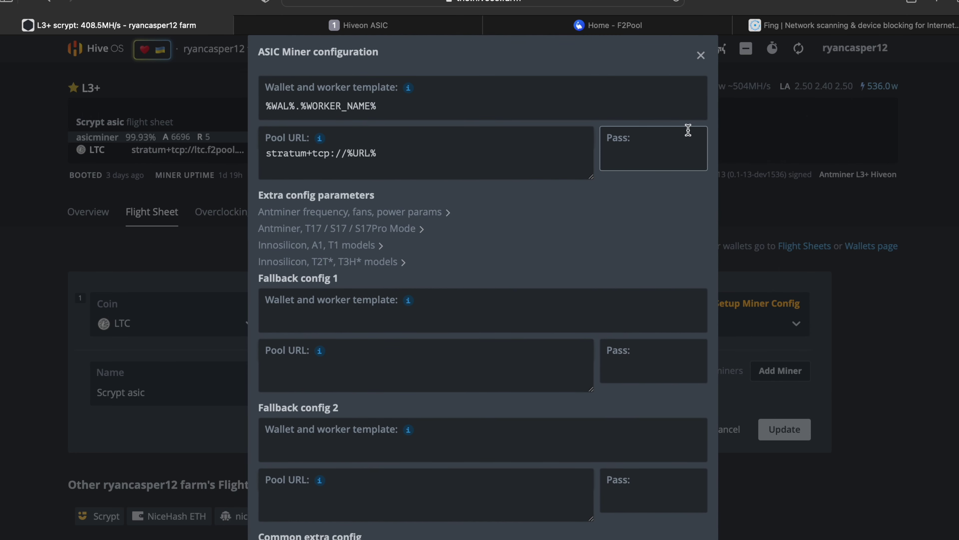
left_click(700, 56)
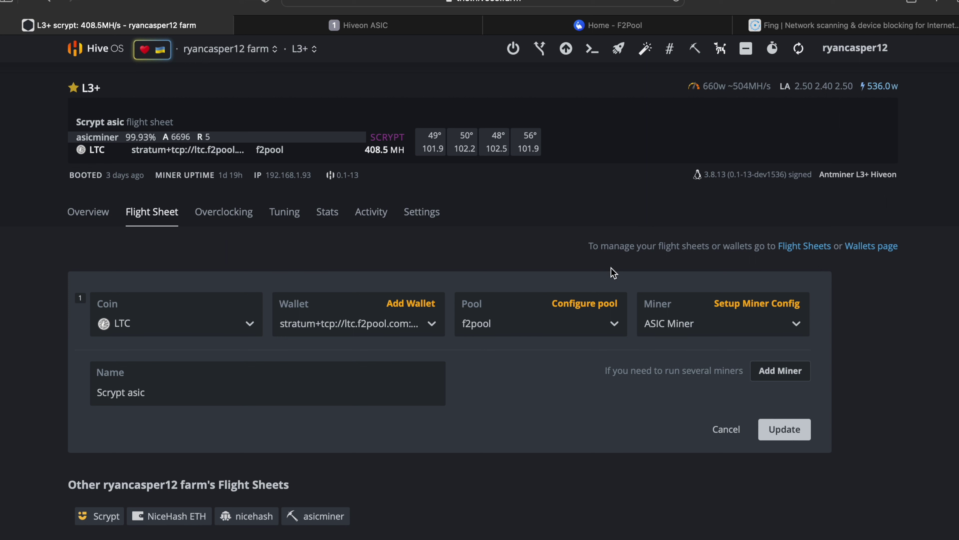
left_click(248, 324)
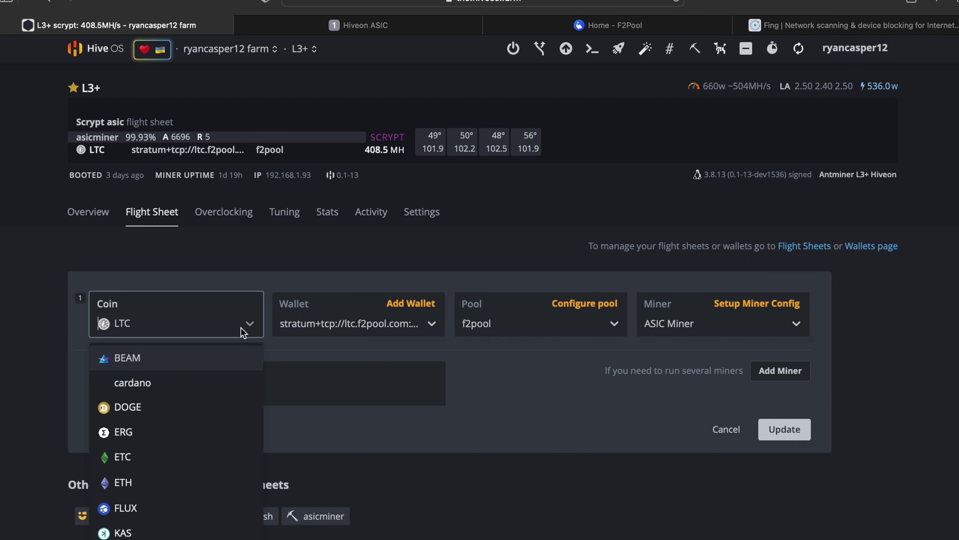
left_click(217, 310)
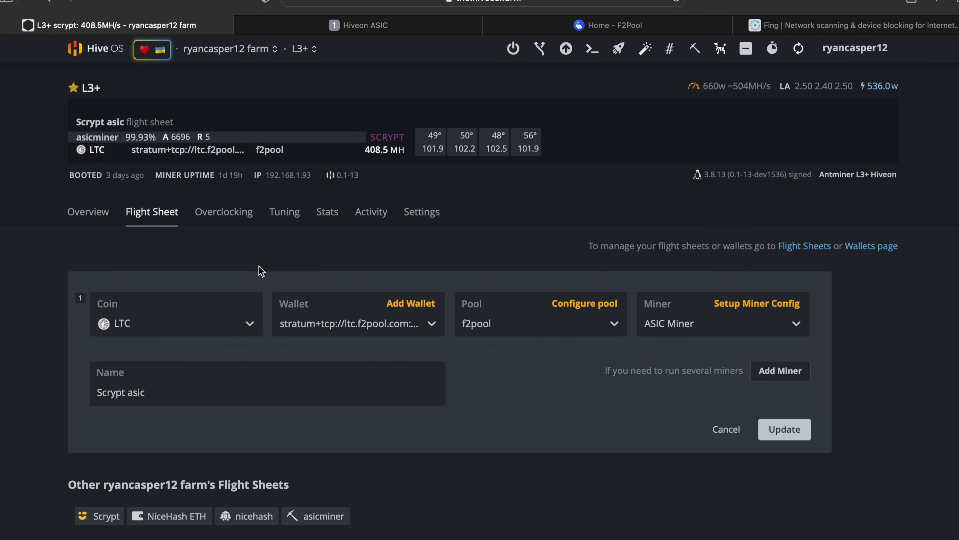
left_click(804, 247)
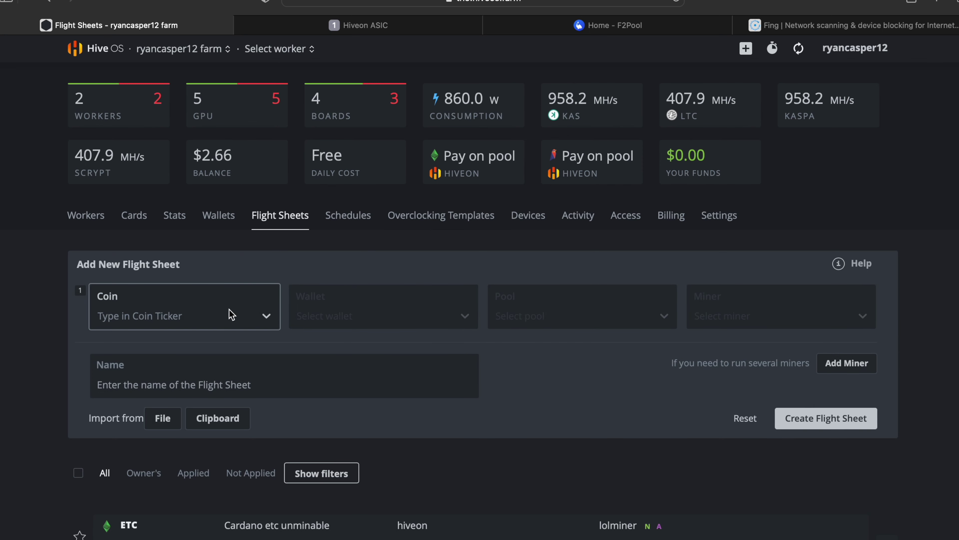
Step: Pick LTC as the coin for a new flight sheet
left_click(231, 314)
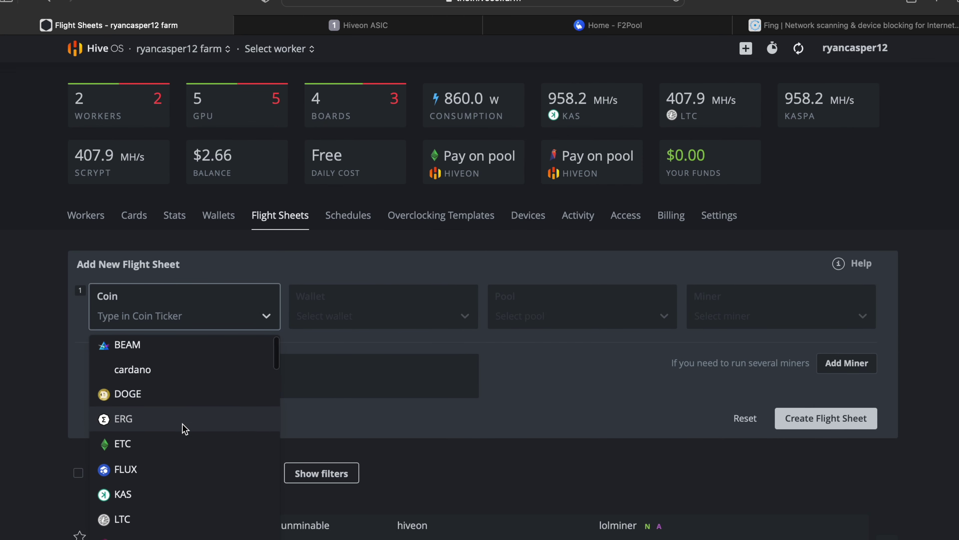
scroll(185, 428, "down", 10)
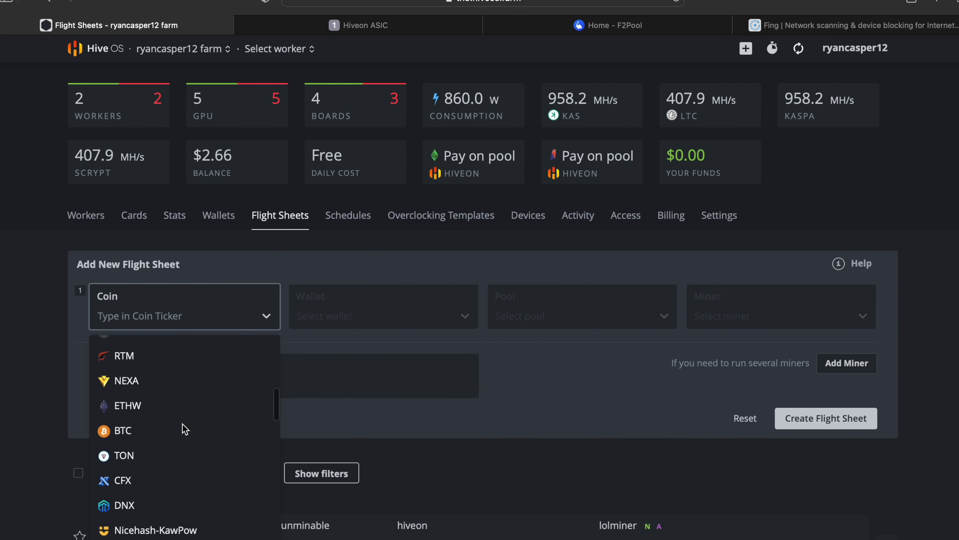
scroll(184, 429, "down", 9)
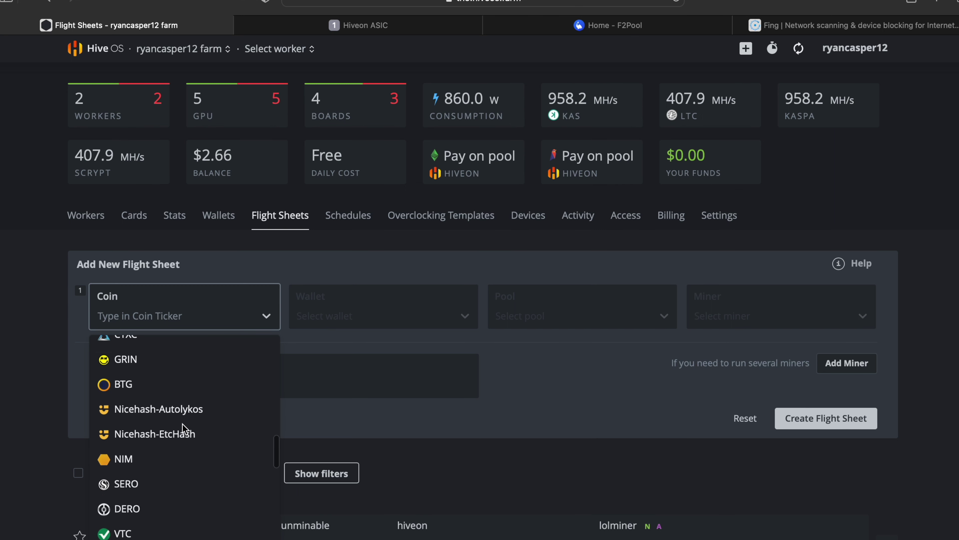
scroll(184, 429, "down", 9)
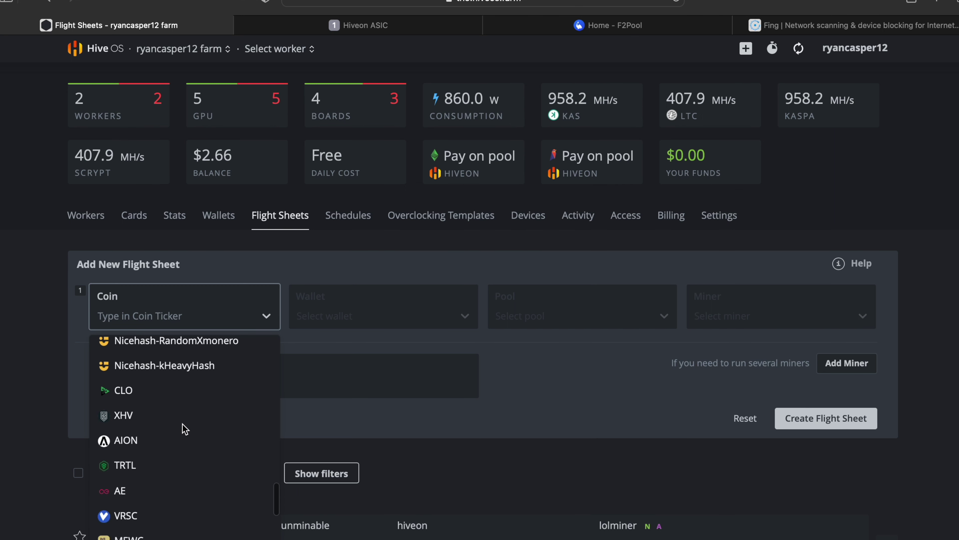
scroll(185, 429, "down", 5)
scroll(185, 429, "up", 20)
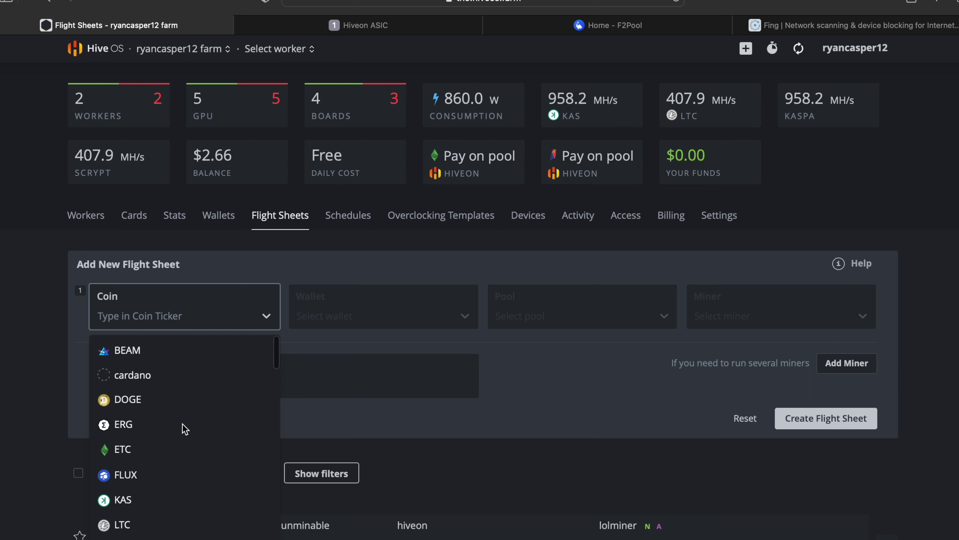
scroll(185, 427, "down", 1)
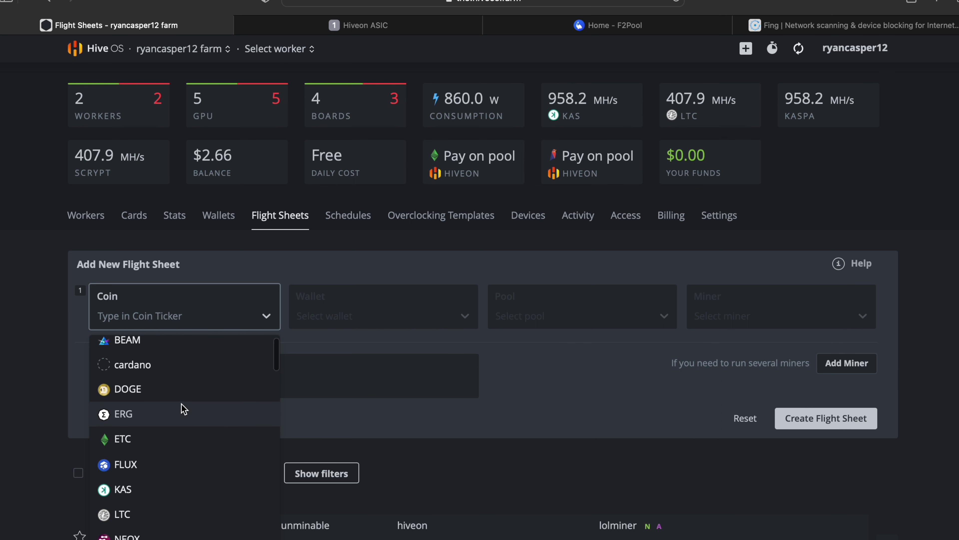
scroll(185, 495, "down", 1)
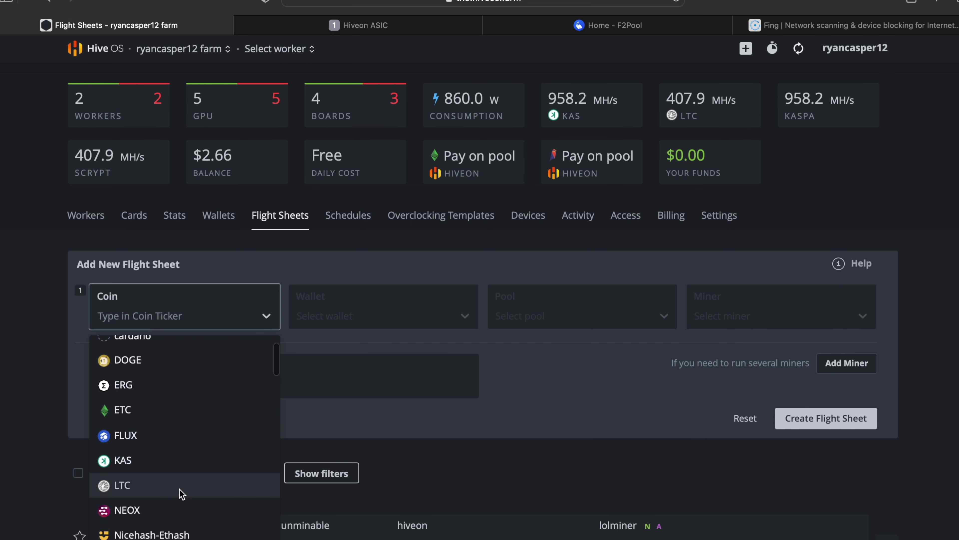
left_click(182, 491)
Step: Choose the stratum+tcp://ltc.f2pool.com:8888 wallet for the new flight sheet
left_click(362, 325)
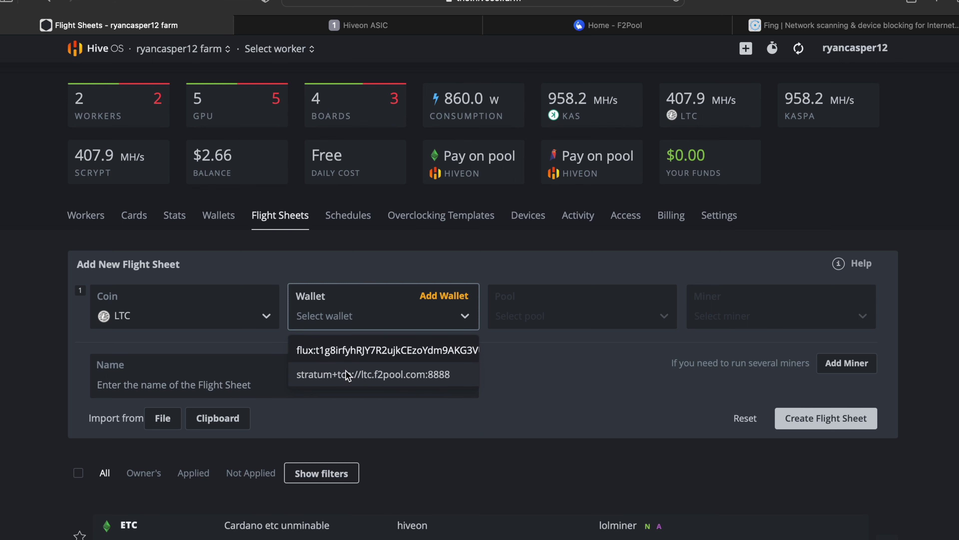
left_click(429, 296)
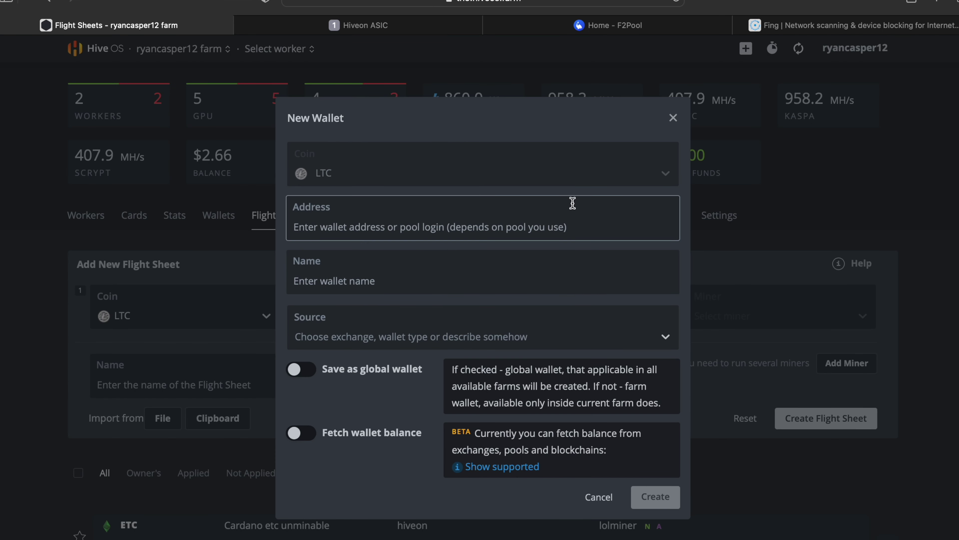
left_click(673, 117)
left_click(393, 321)
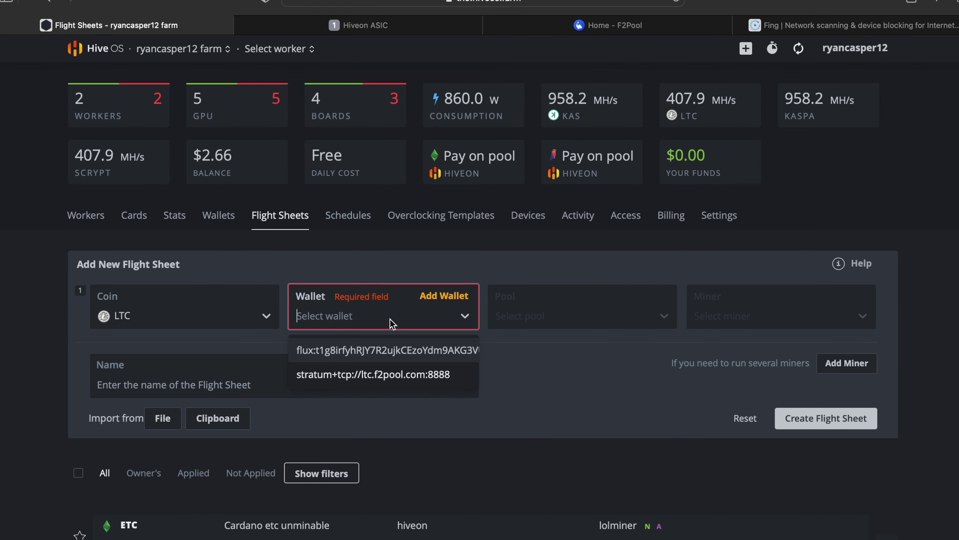
left_click(378, 373)
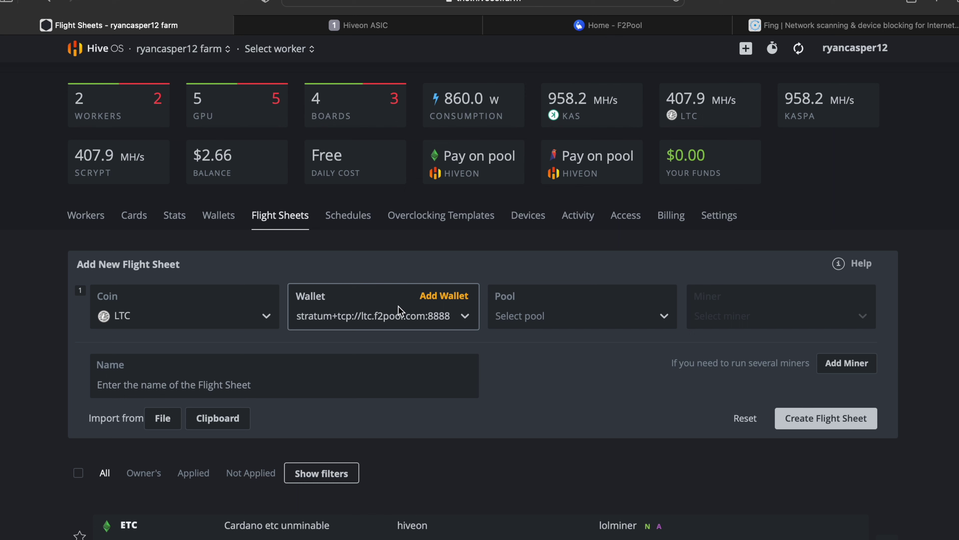
scroll(465, 424, "down", 9)
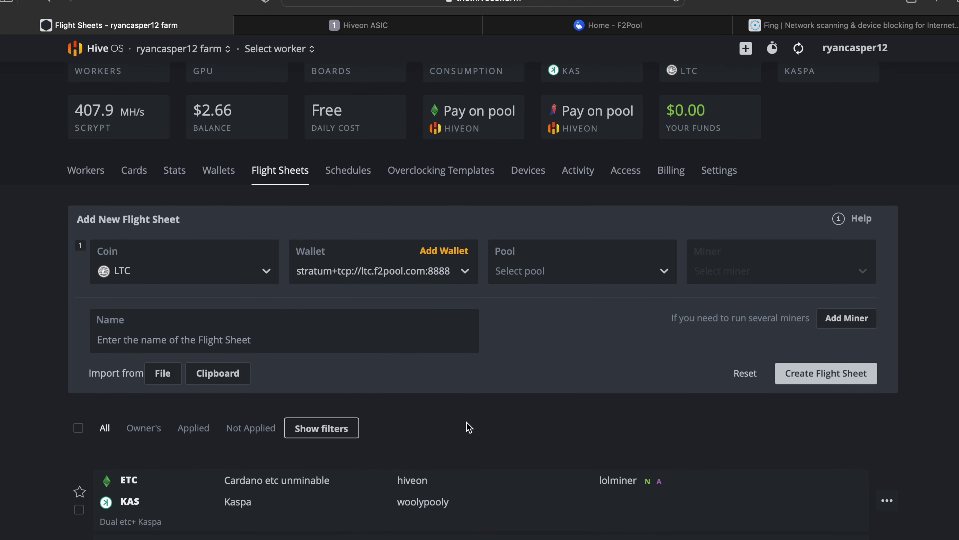
scroll(469, 427, "up", 9)
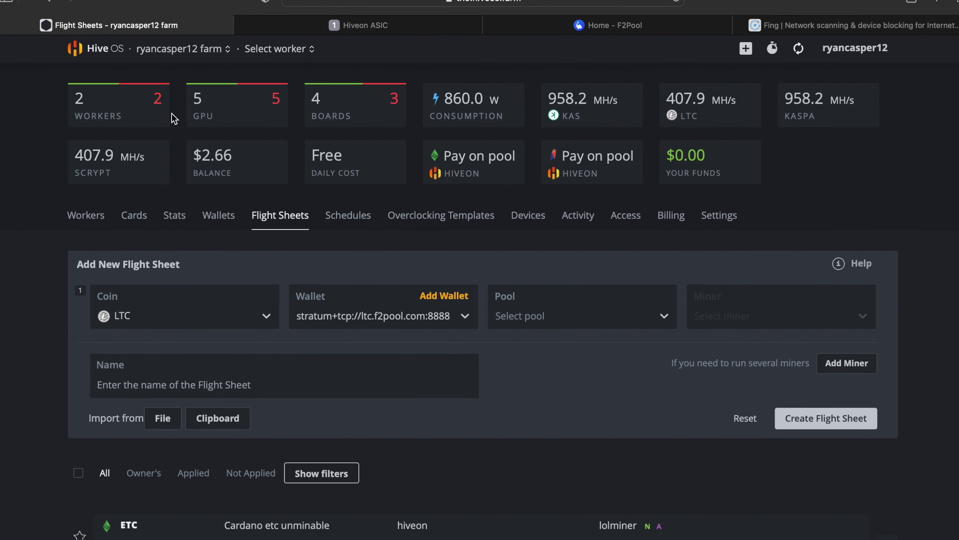
left_click(220, 222)
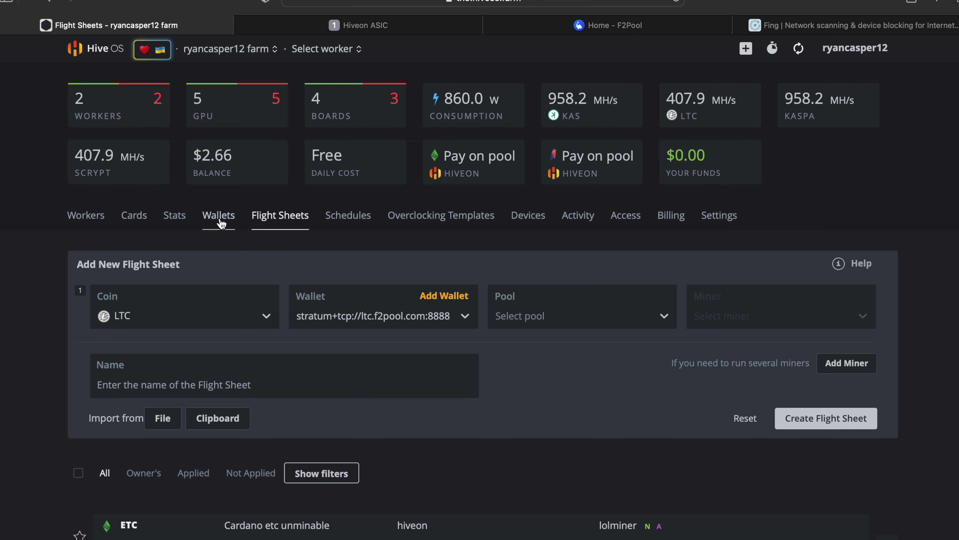
Step: Inspect the LTC wallet's address and name in its edit dialog, then view F2Pool's pool URLs
scroll(529, 340, "down", 10)
left_click(857, 395)
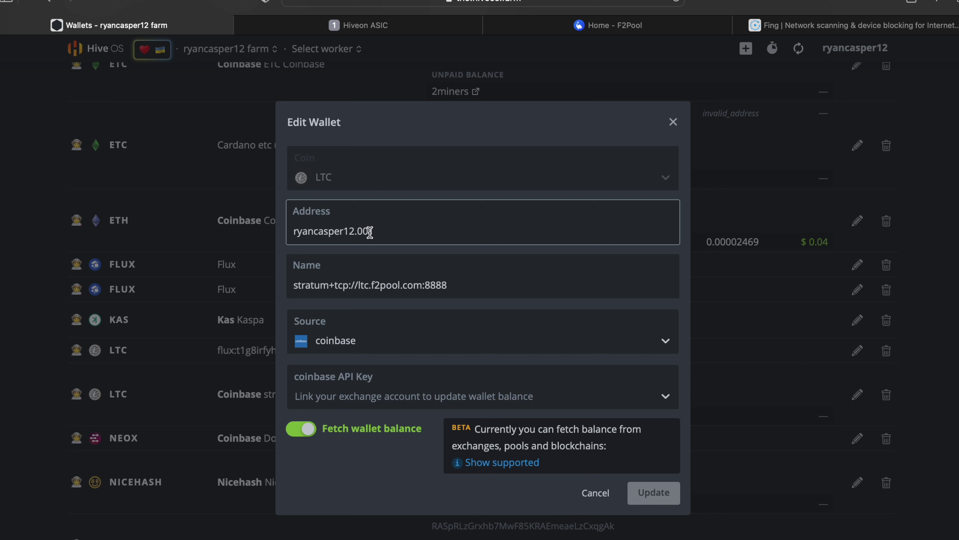
left_click(374, 287)
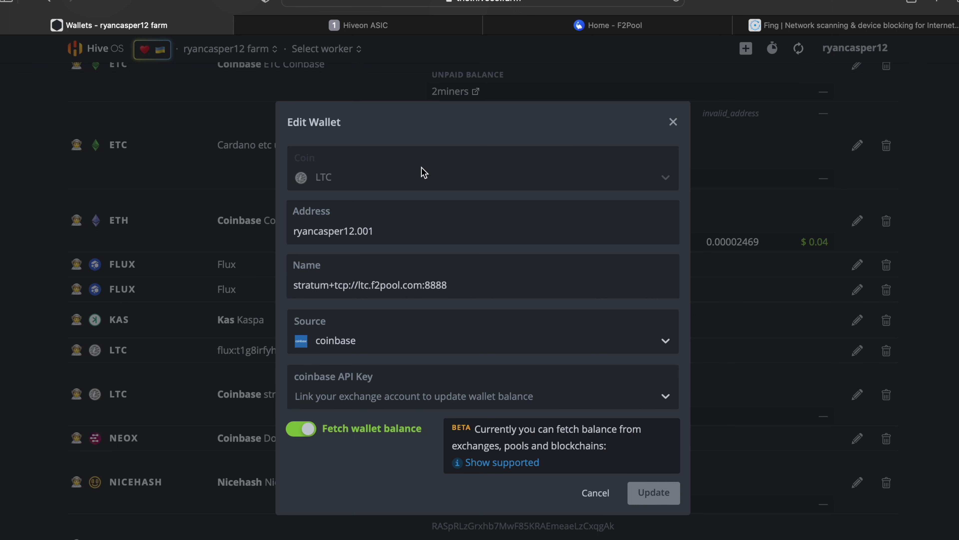
mouse_move(398, 7)
left_click(578, 41)
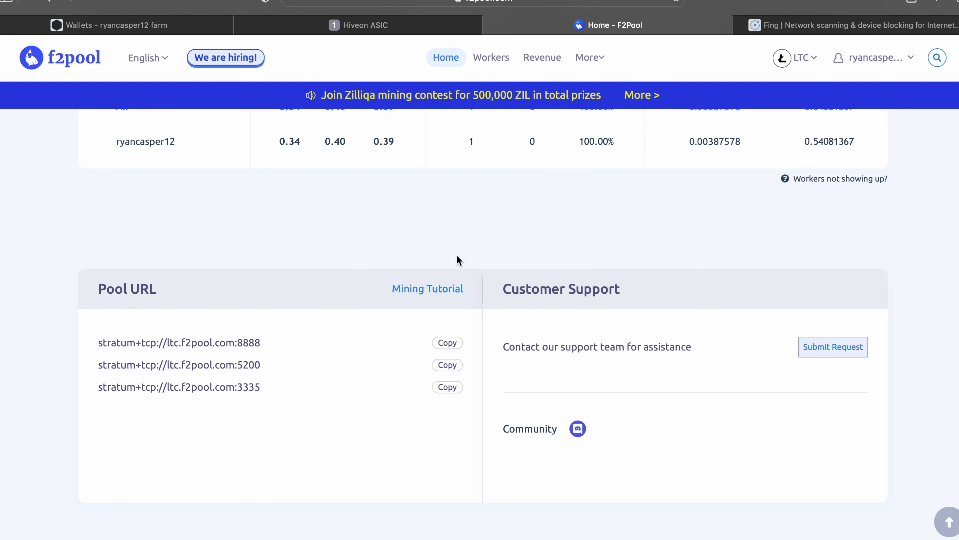
Step: Highlight the stratum+tcp://ltc.f2pool.com:8888 pool URL on F2Pool, then head back to Hive OS
left_click_drag(107, 339, 302, 338)
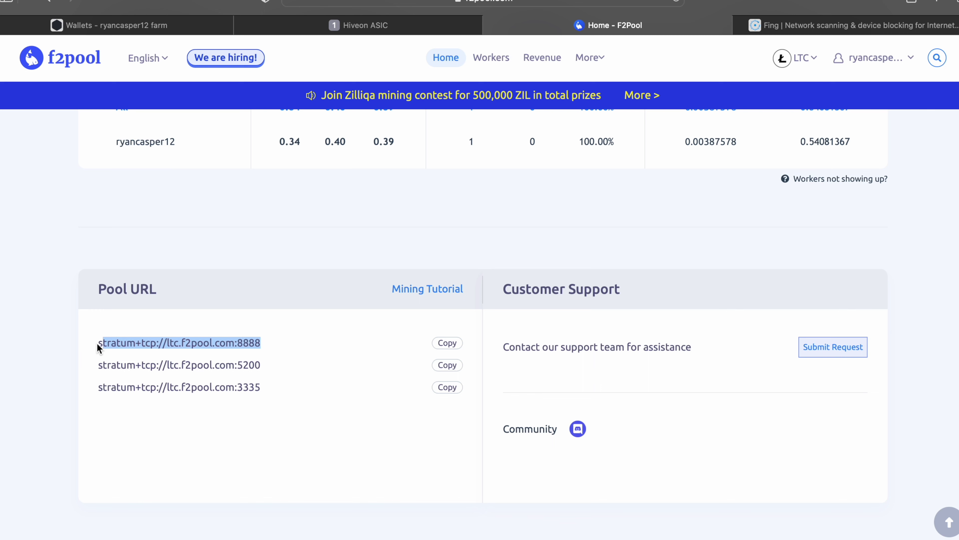
left_click_drag(97, 343, 266, 341)
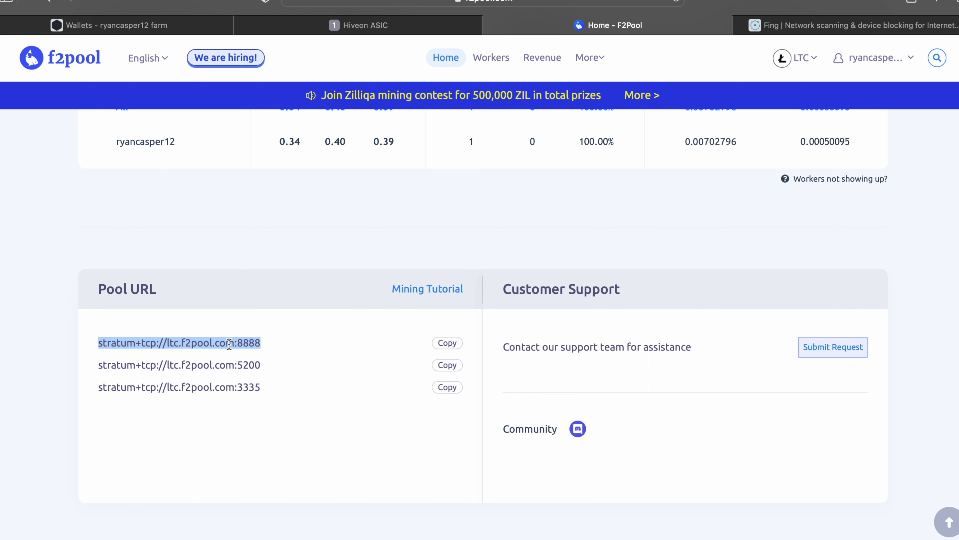
left_click(377, 25)
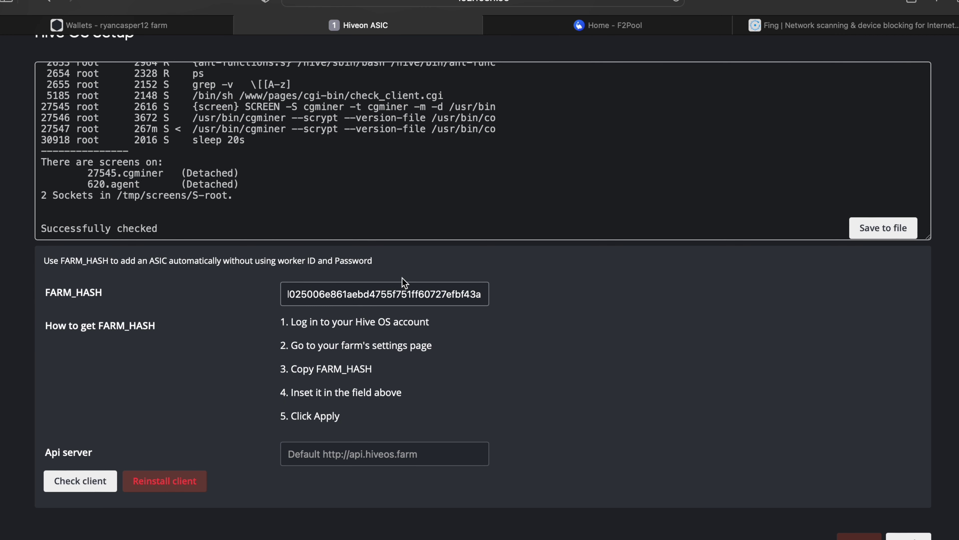
left_click(551, 26)
Step: Check the LTC wallet's name and source, then cancel Edit Wallet without saving
left_click(168, 27)
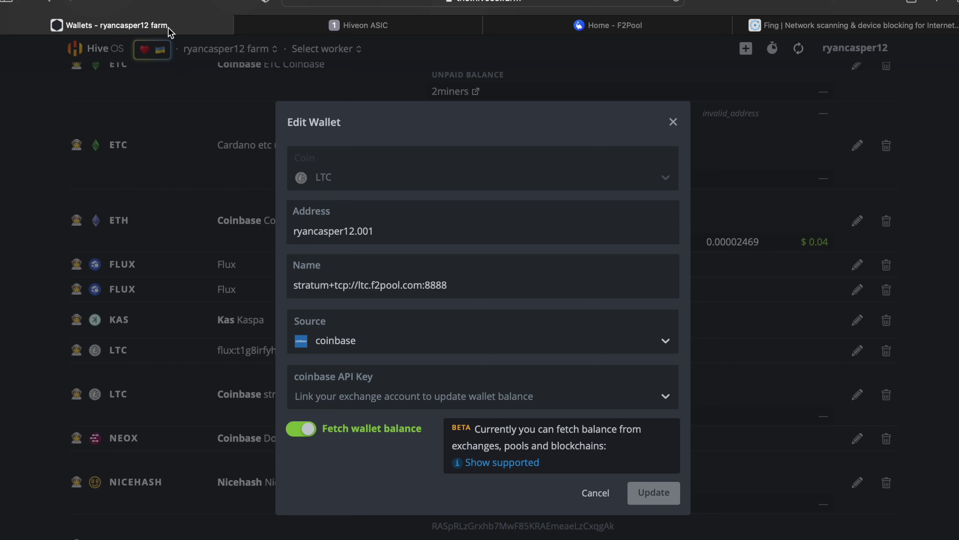
left_click(354, 289)
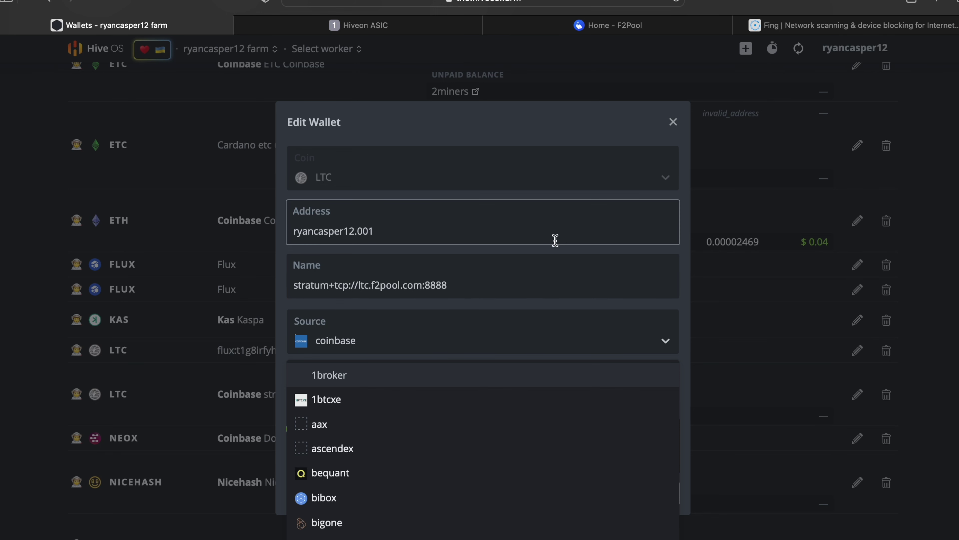
left_click(540, 124)
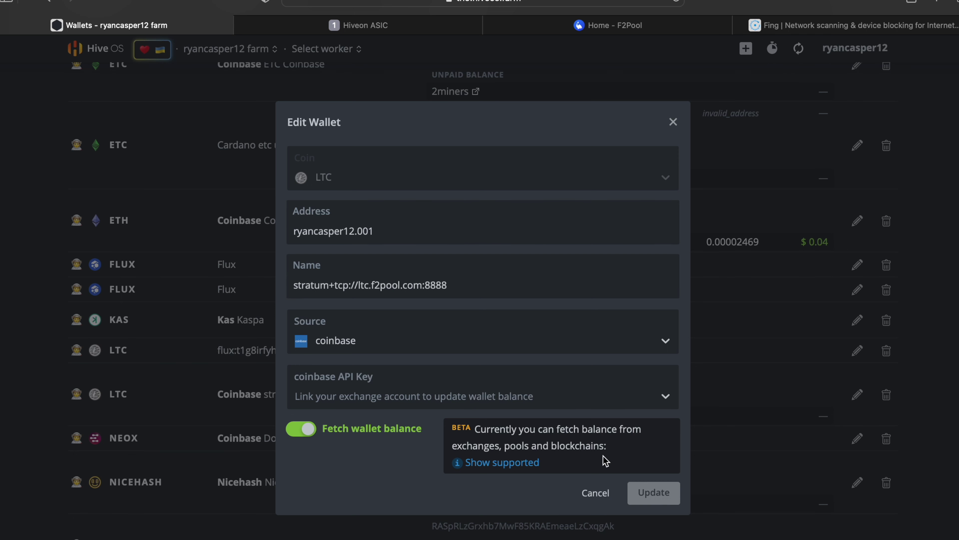
left_click(594, 498)
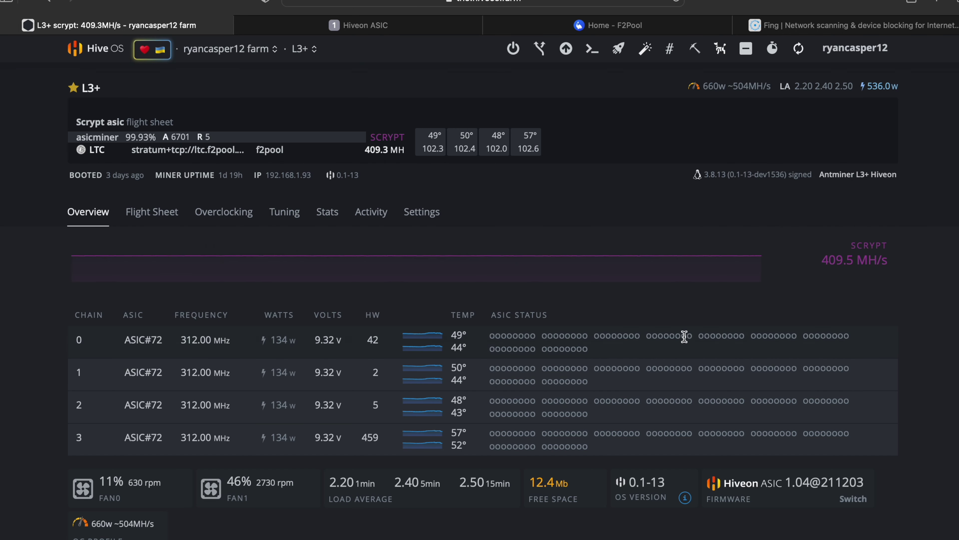
Step: Re-edit the LTC flight sheet, keeping the ltc.f2pool.com:8888 wallet and f2pool's three servers
left_click(143, 222)
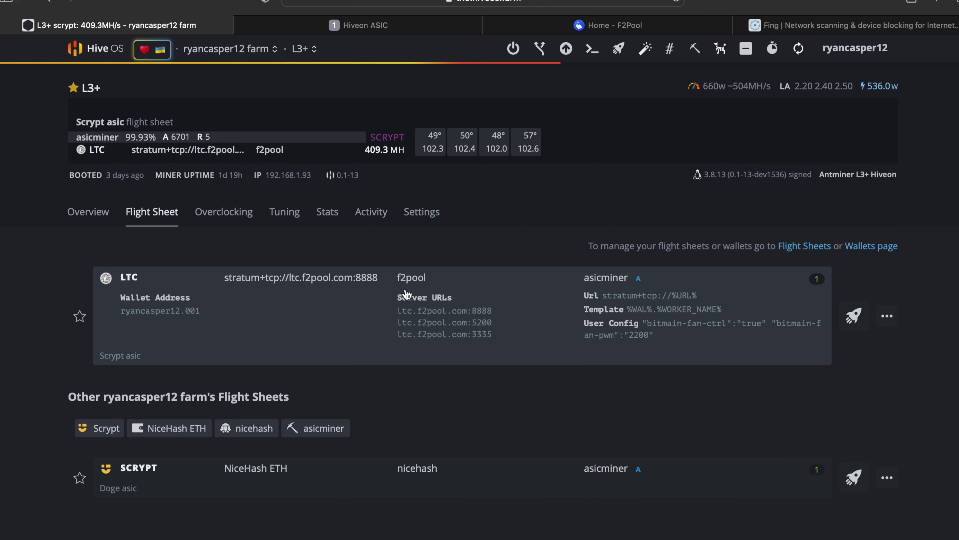
left_click(887, 317)
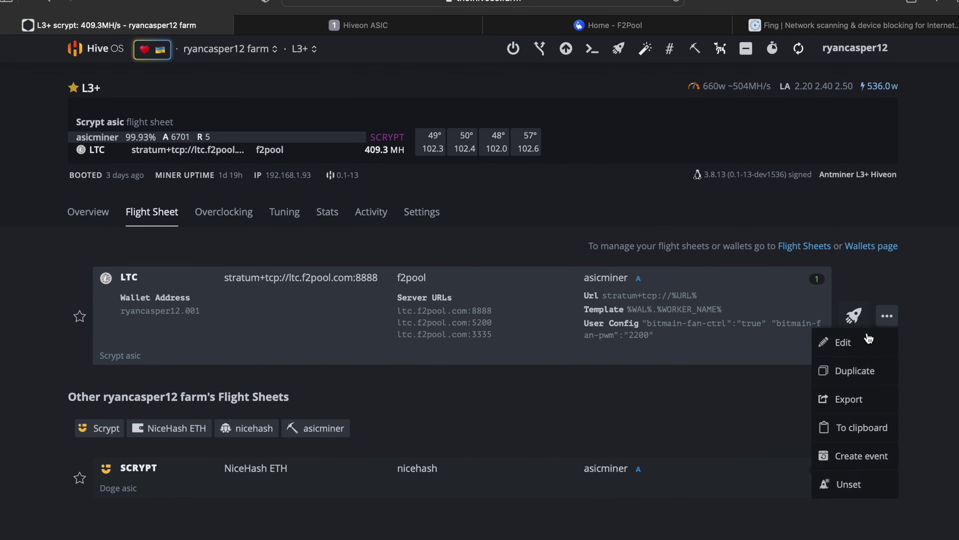
left_click(842, 341)
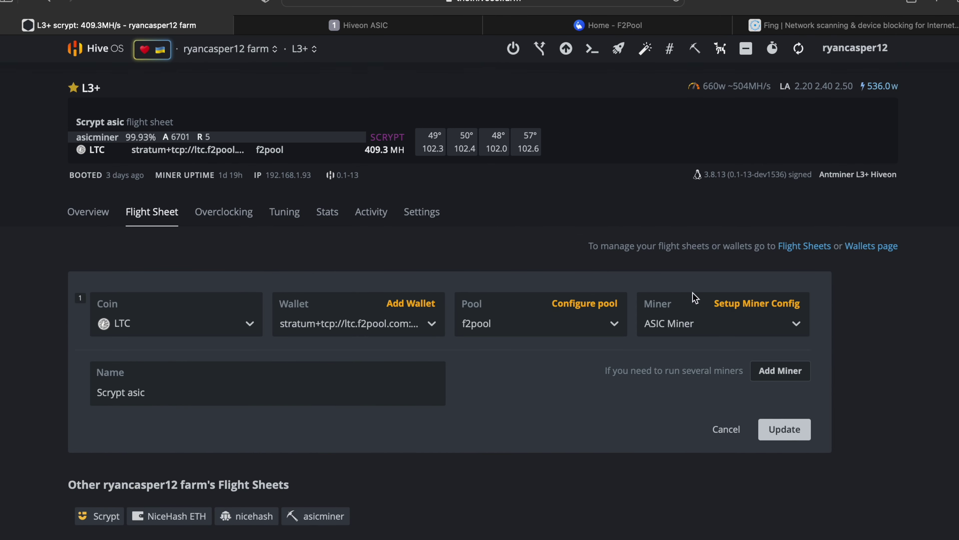
left_click(318, 324)
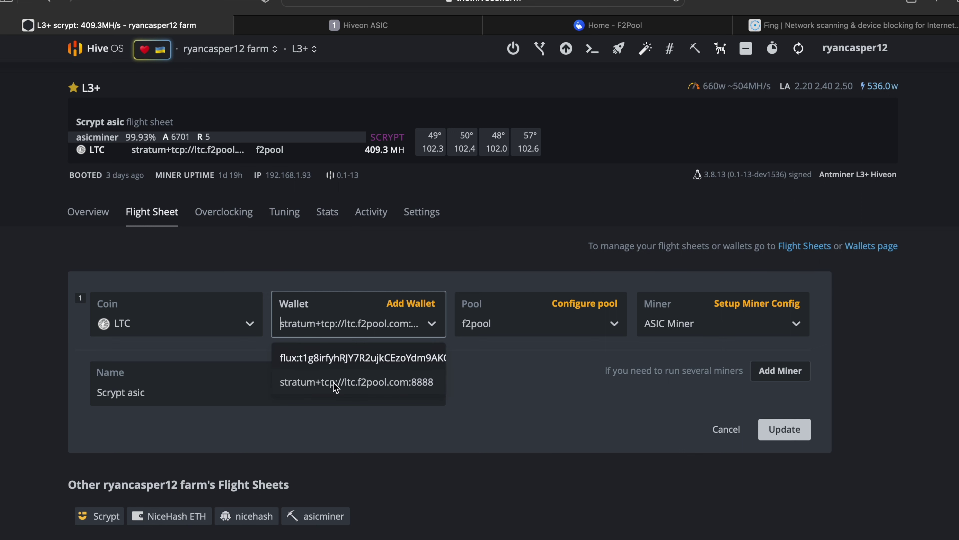
left_click(311, 379)
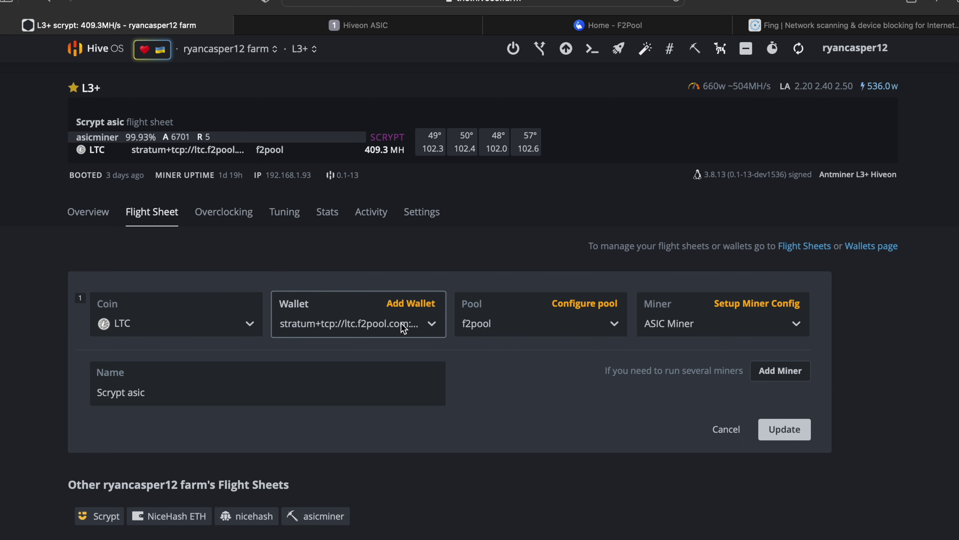
left_click(506, 329)
left_click(528, 529)
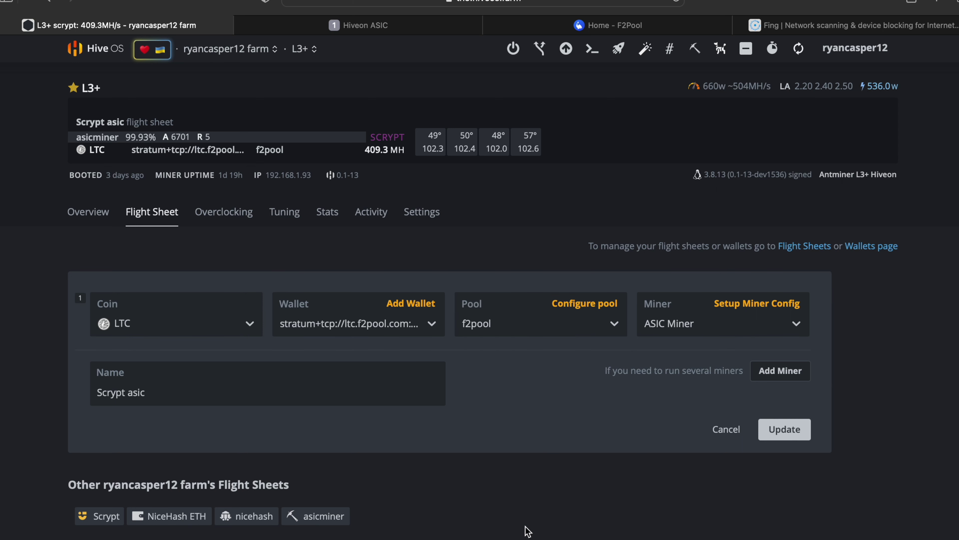
left_click(576, 304)
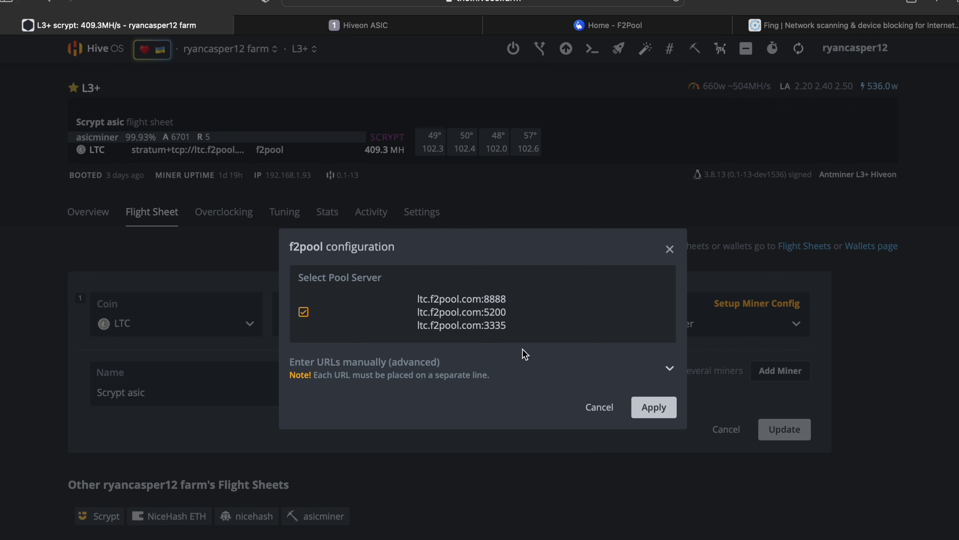
left_click(654, 406)
Step: Check the ASIC Miner configuration, then view the rig's per-chain frequency, voltage and temperature
left_click(692, 325)
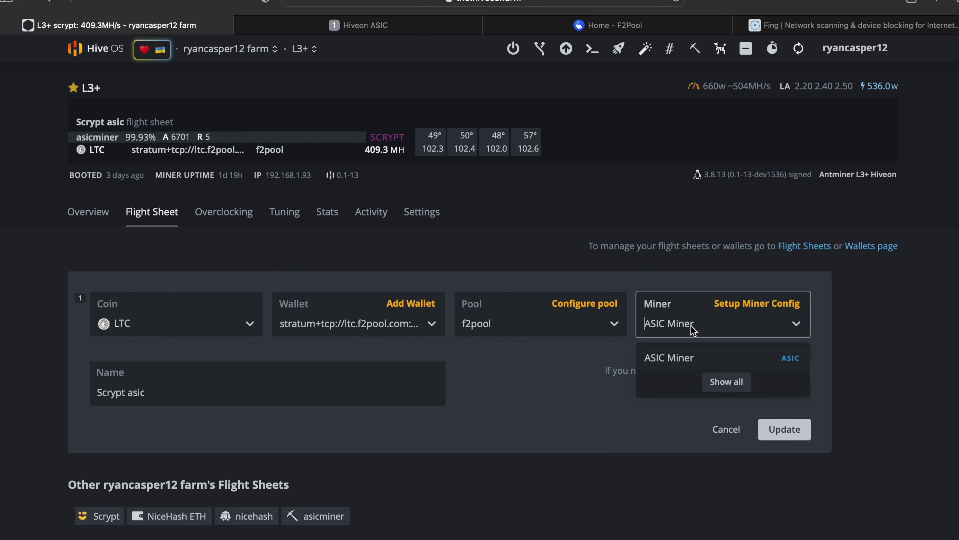
left_click(791, 309)
left_click(791, 309)
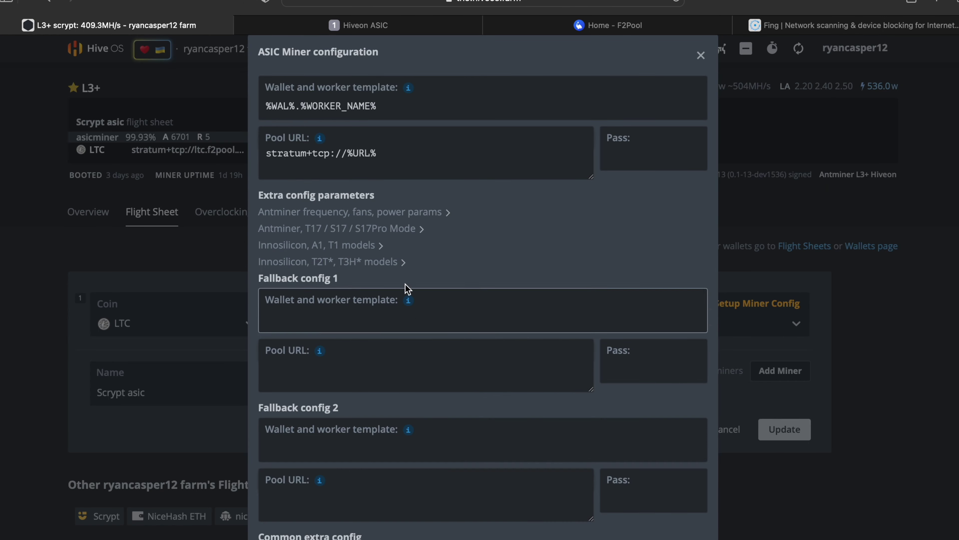
left_click(700, 55)
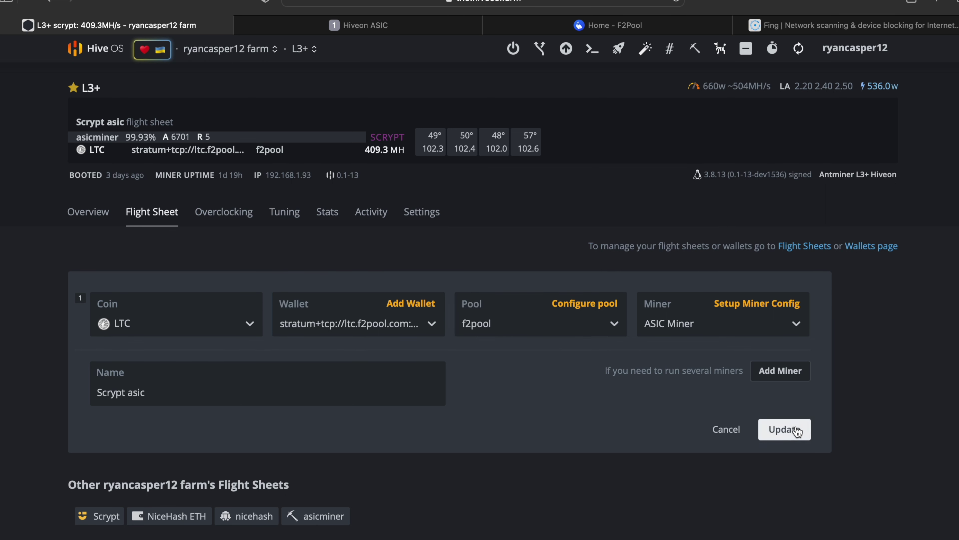
left_click(93, 212)
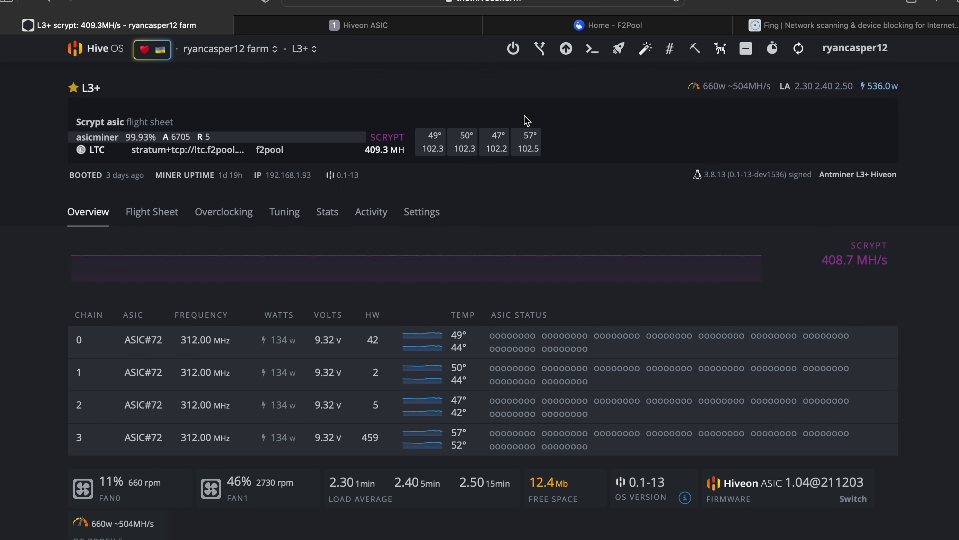
Step: Verify the single LTC worker shows online in F2Pool's Workers list, then switch to Hiveon ASIC's overview
left_click(558, 29)
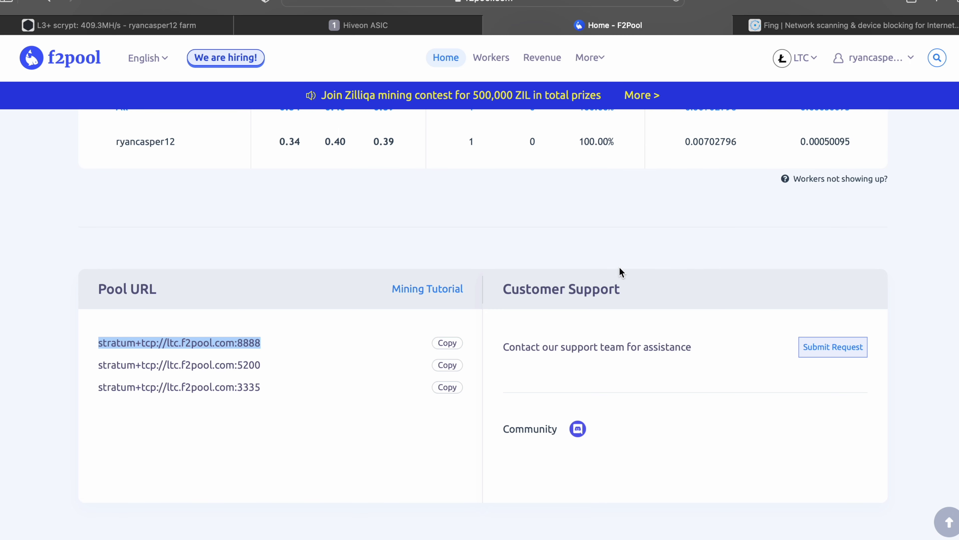
scroll(576, 265, "up", 15)
scroll(471, 297, "down", 5)
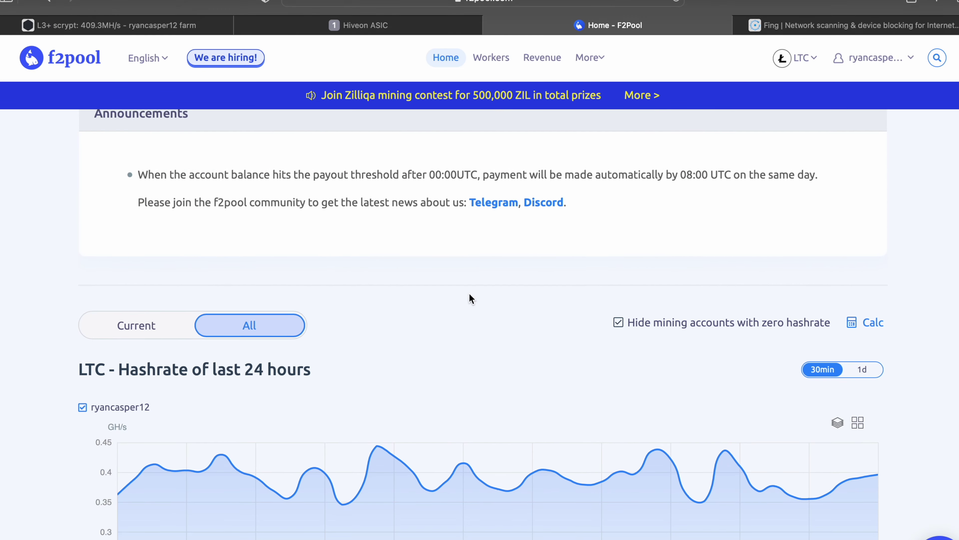
left_click(493, 59)
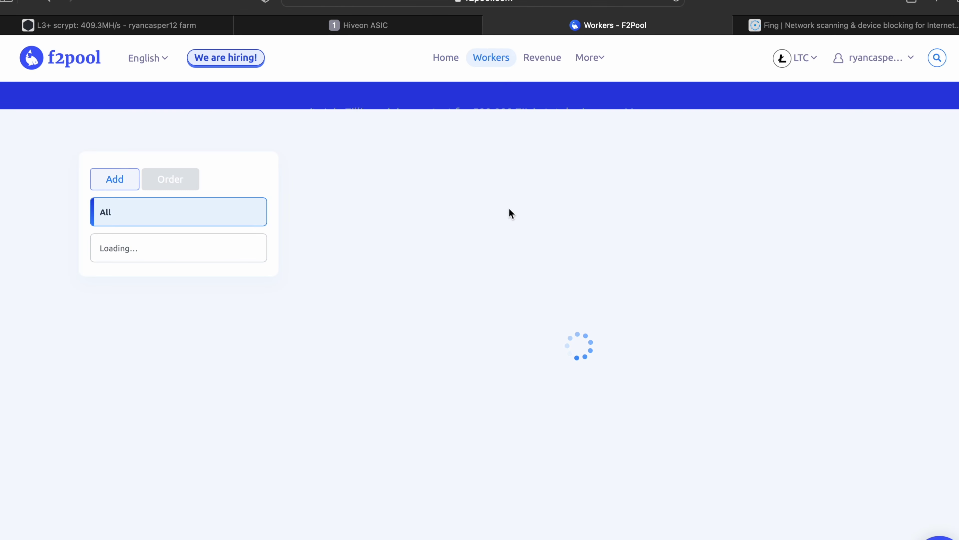
scroll(513, 260, "down", 5)
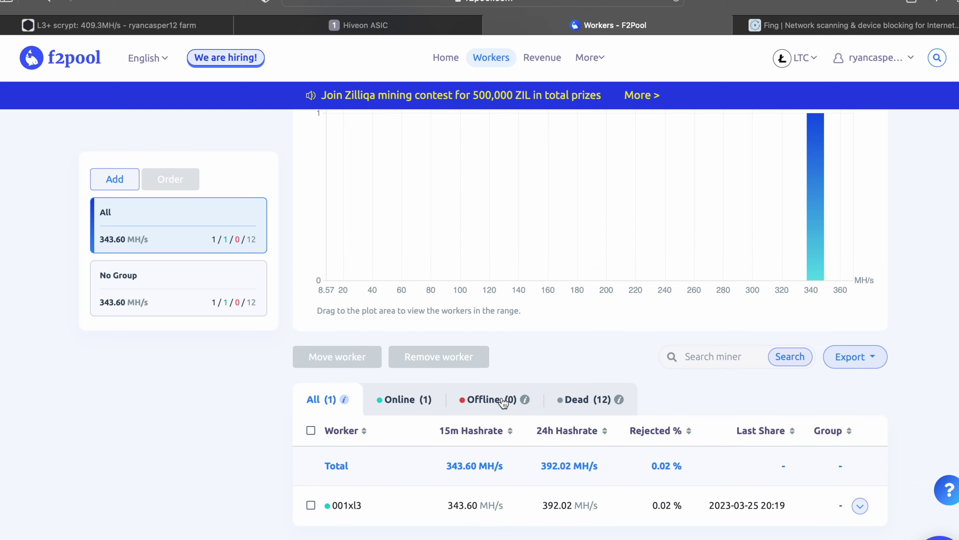
scroll(487, 378, "up", 4)
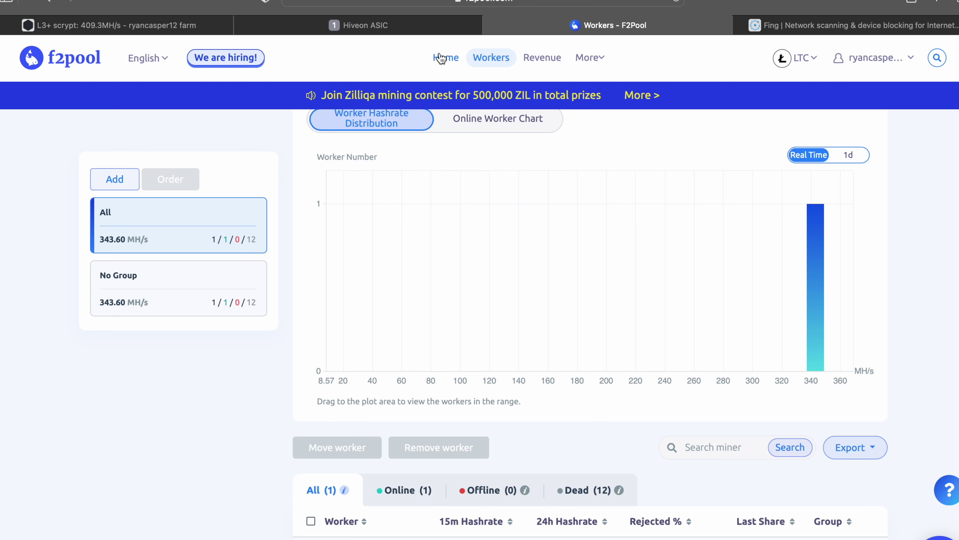
key("super+1")
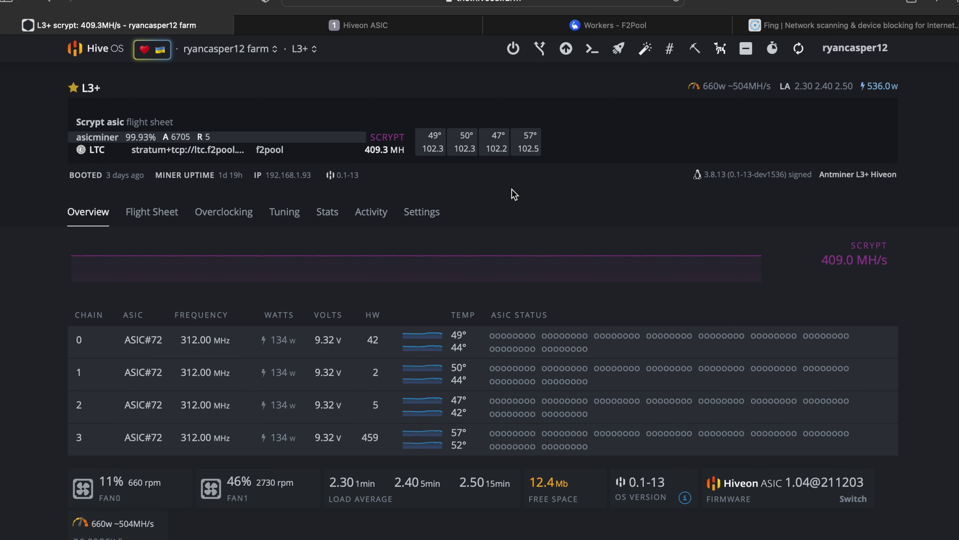
key("ctrl+Tab")
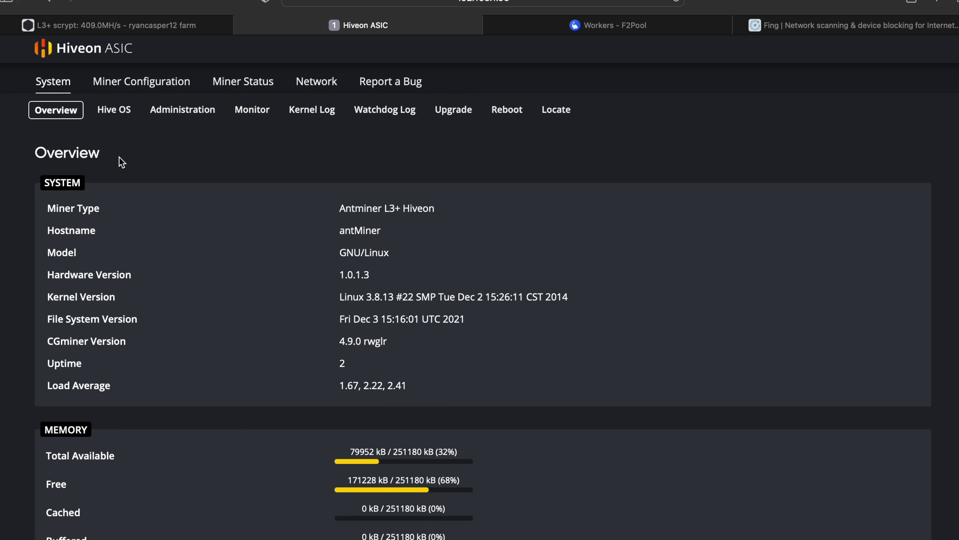
Step: Review Miner Advanced Configuration: global 312M, voltage 9.32v, fan start 30%, chains using global
left_click(143, 85)
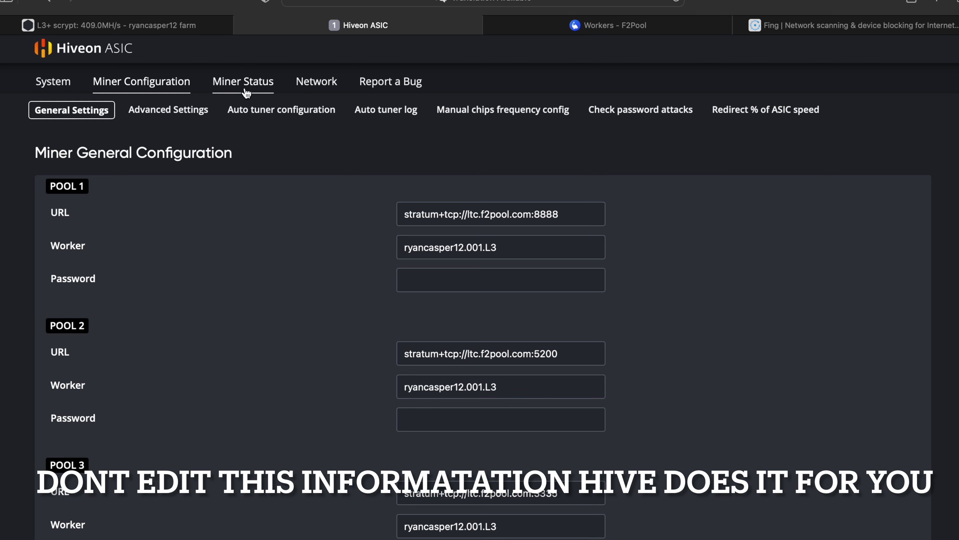
left_click(183, 115)
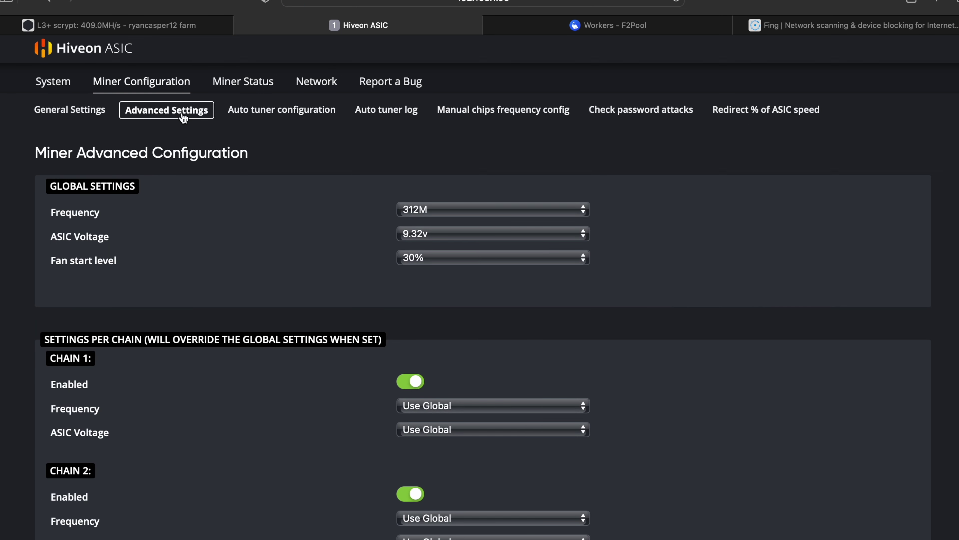
scroll(381, 240, "down", 8)
scroll(382, 241, "up", 1)
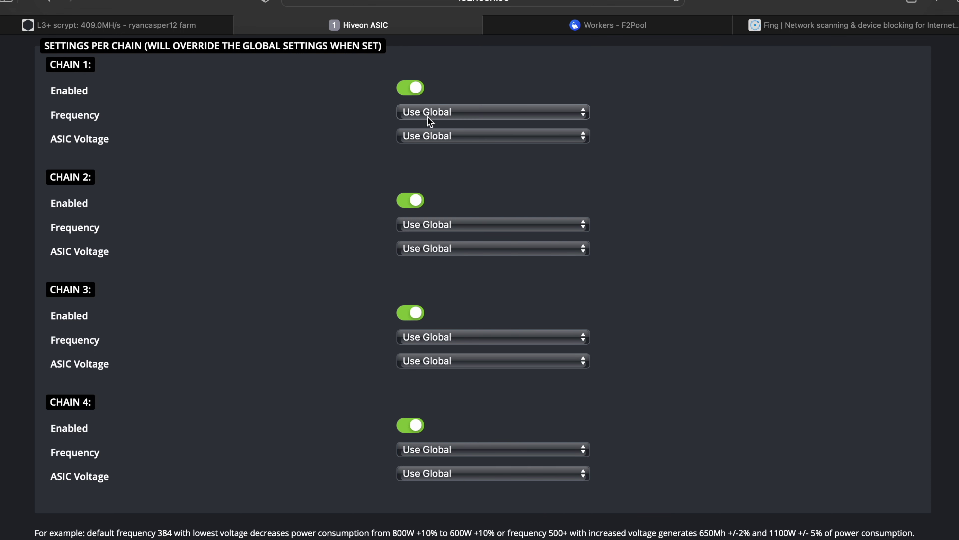
scroll(469, 326, "up", 8)
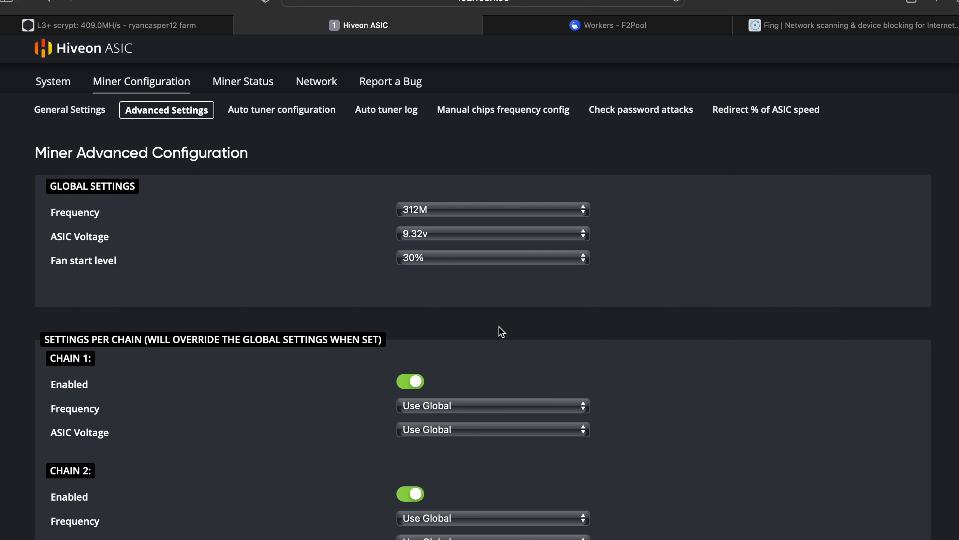
left_click(455, 210)
Step: Set the global frequency to 381M, leaving ASIC voltage at 9.32v
scroll(483, 226, "down", 5)
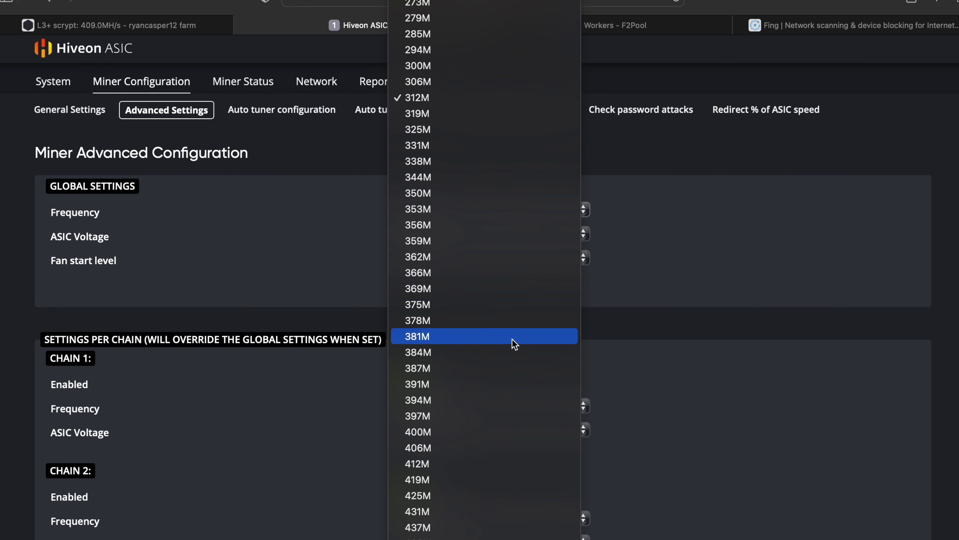
left_click(512, 337)
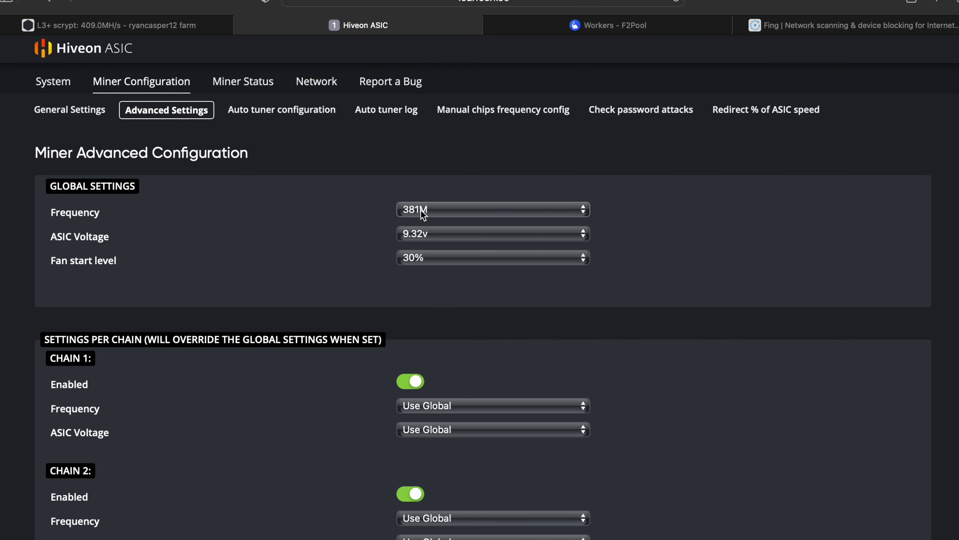
left_click(423, 236)
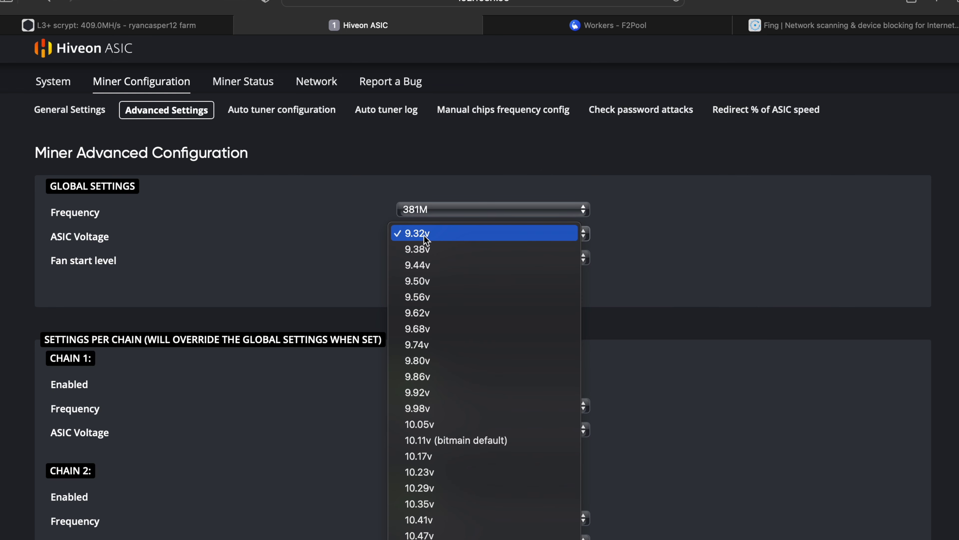
left_click(425, 238)
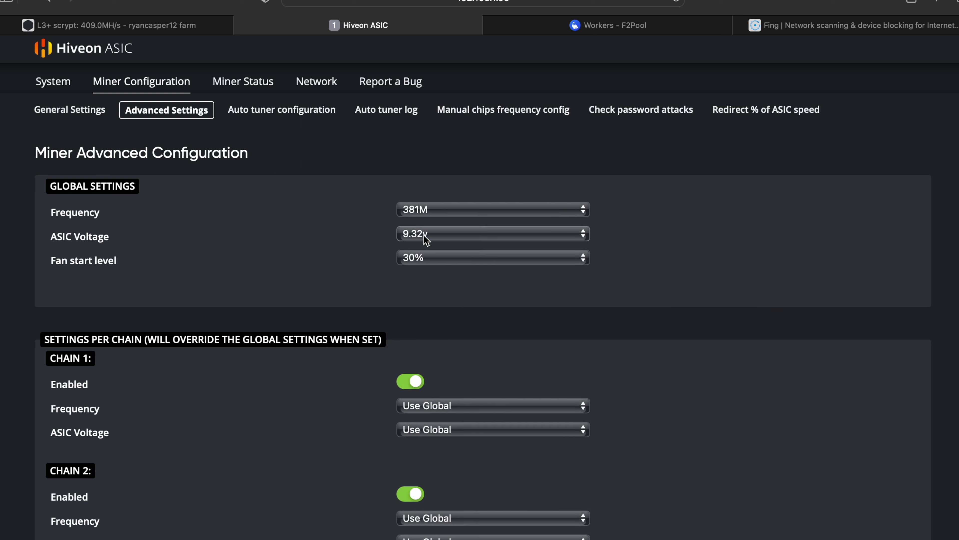
left_click(439, 213)
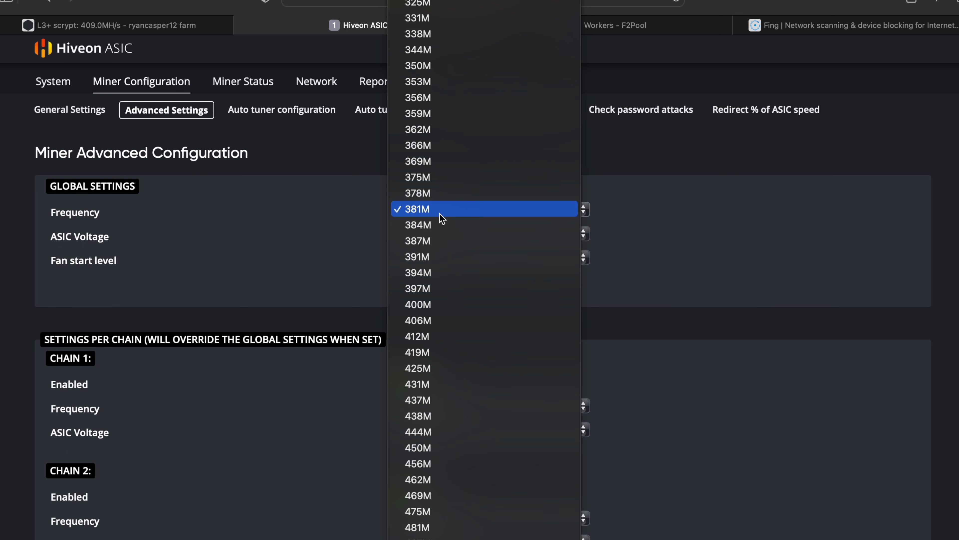
left_click(439, 213)
Step: Keep ASIC voltage at 9.32v and fan start level at 30%, then review the chain settings
left_click(436, 238)
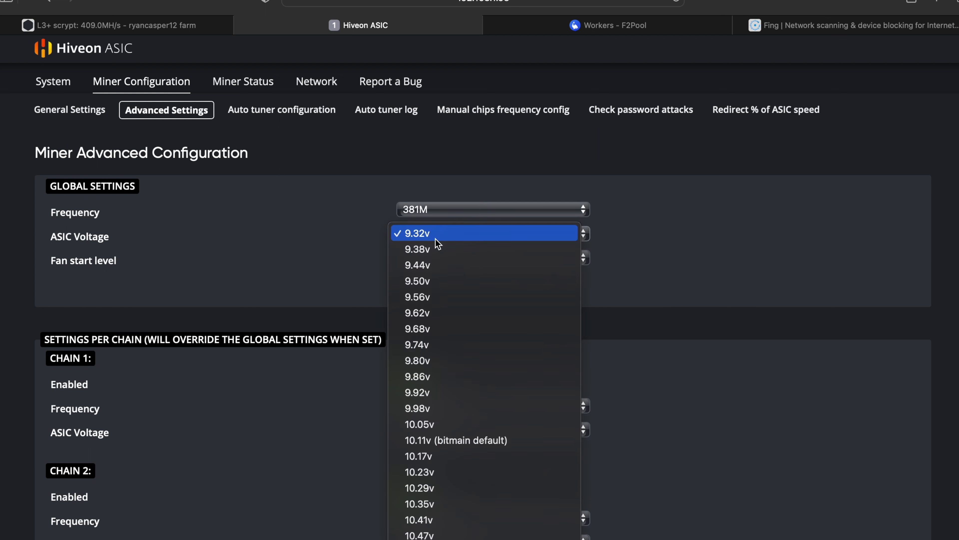
left_click(428, 238)
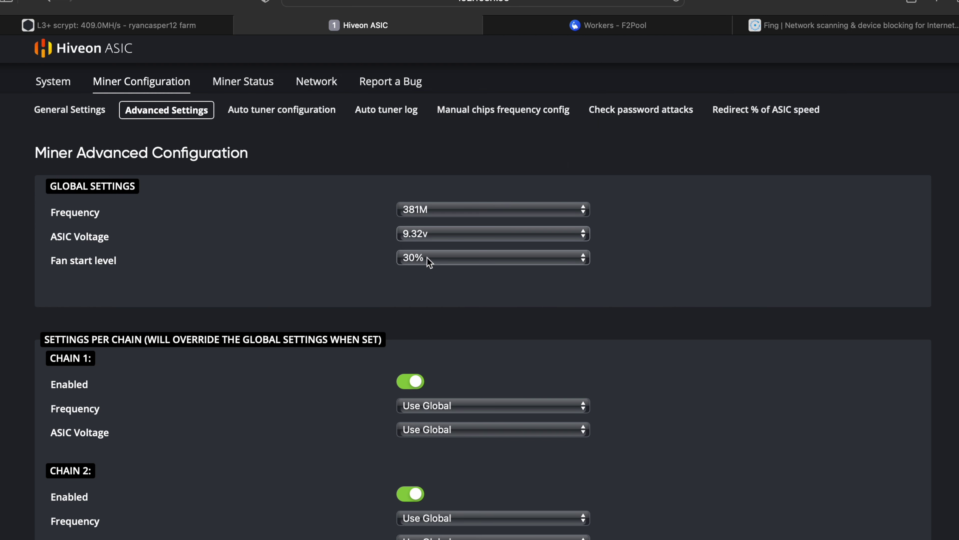
left_click(427, 261)
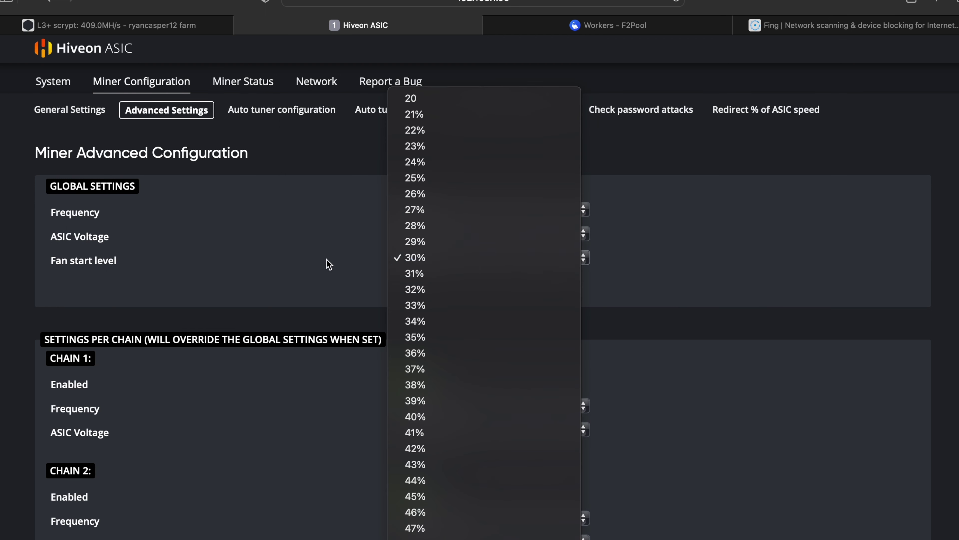
left_click(344, 252)
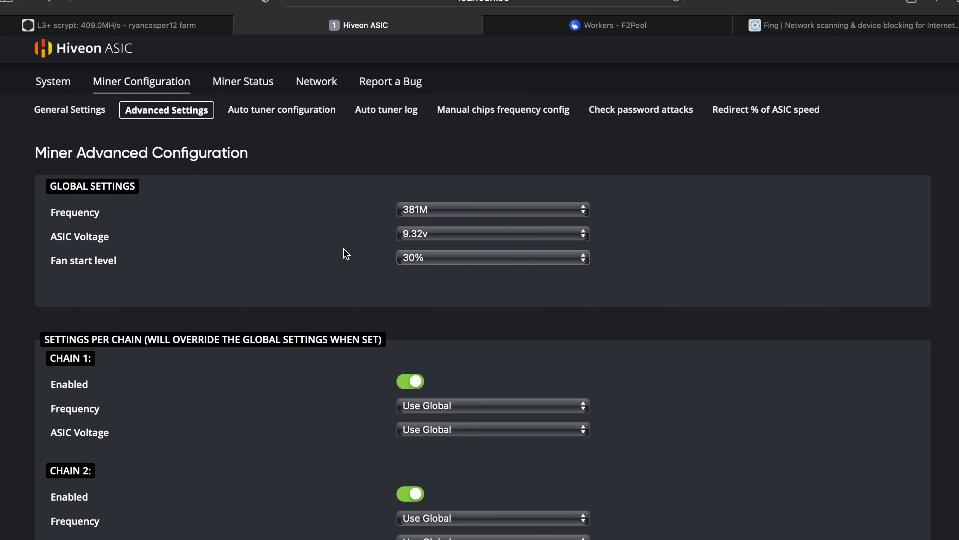
scroll(525, 371, "down", 1)
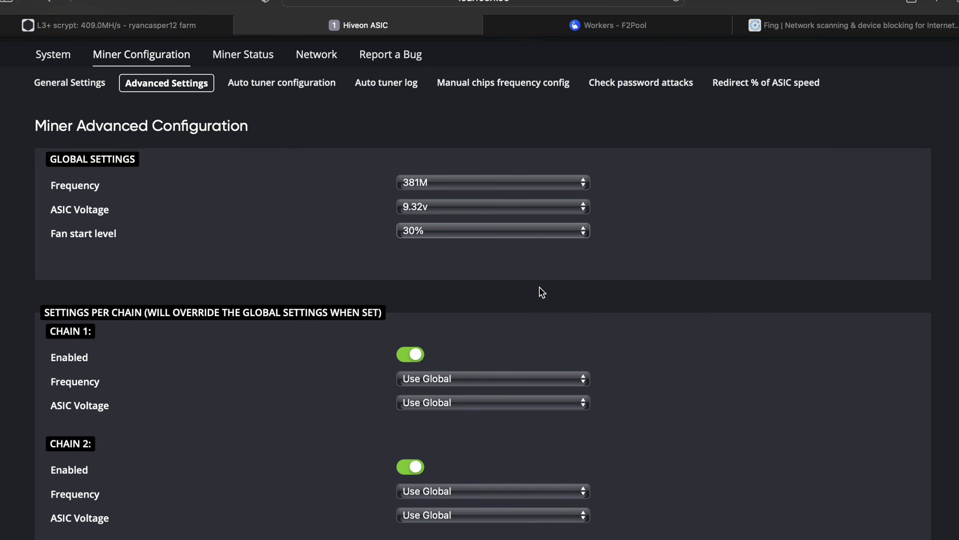
scroll(542, 291, "down", 10)
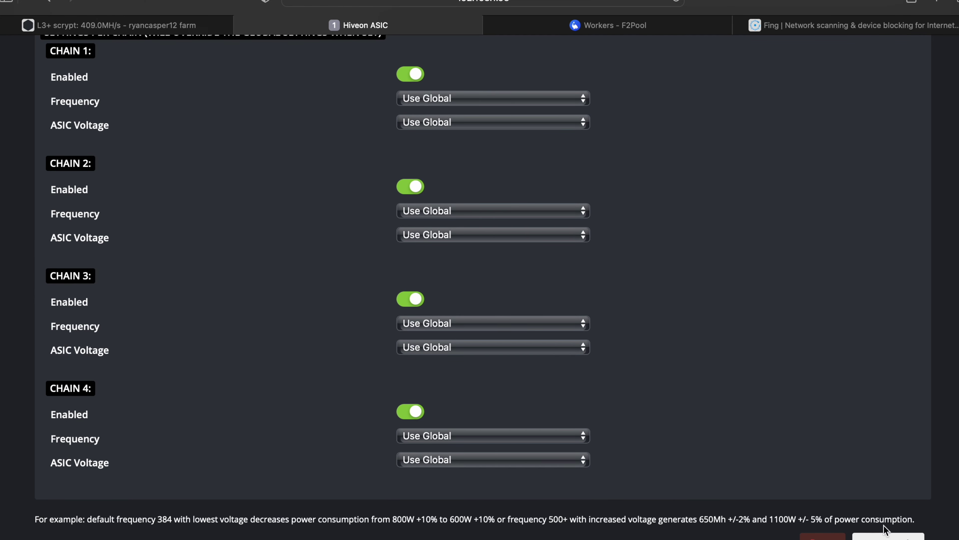
scroll(820, 336, "up", 11)
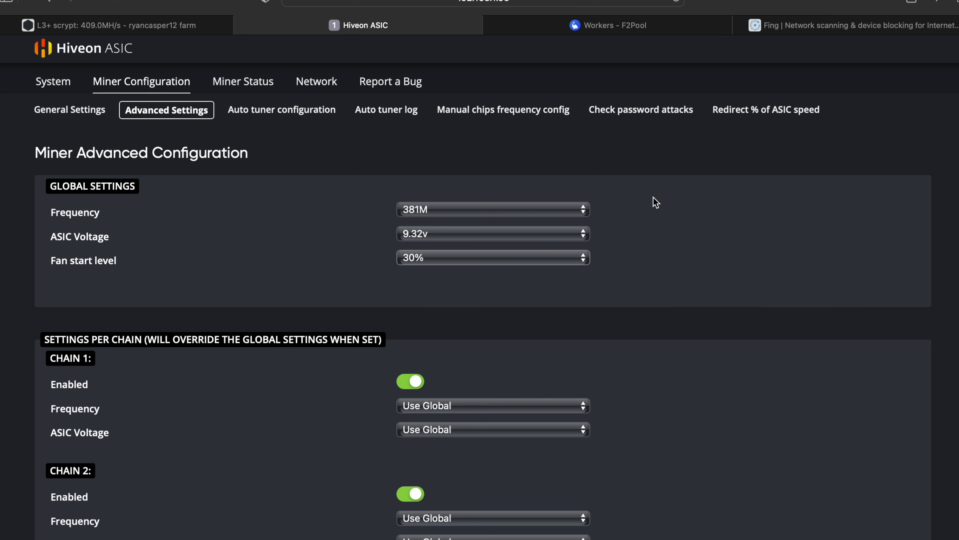
Step: Show the L3+ overclock profiles in Hive OS, with 660w ~504MH/s as the applied profile
left_click(146, 31)
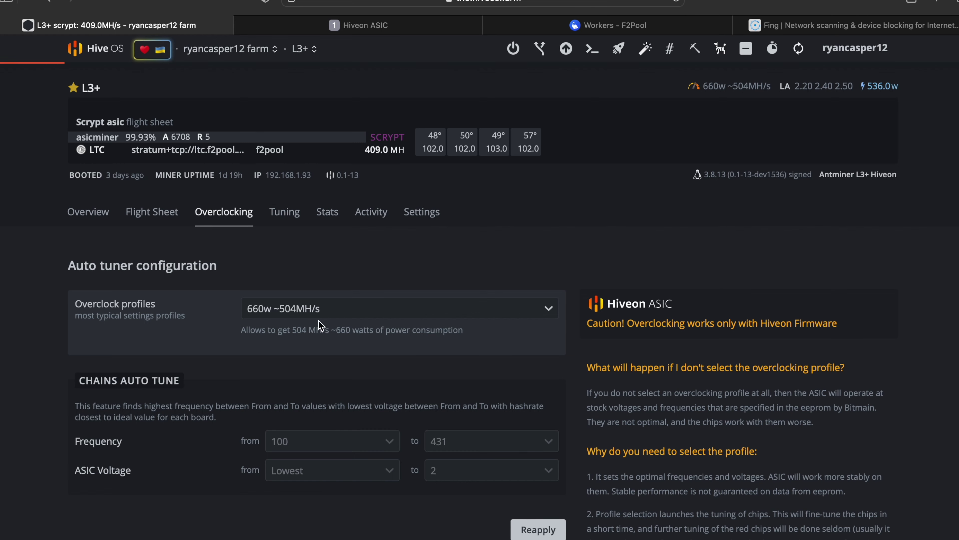
left_click(288, 313)
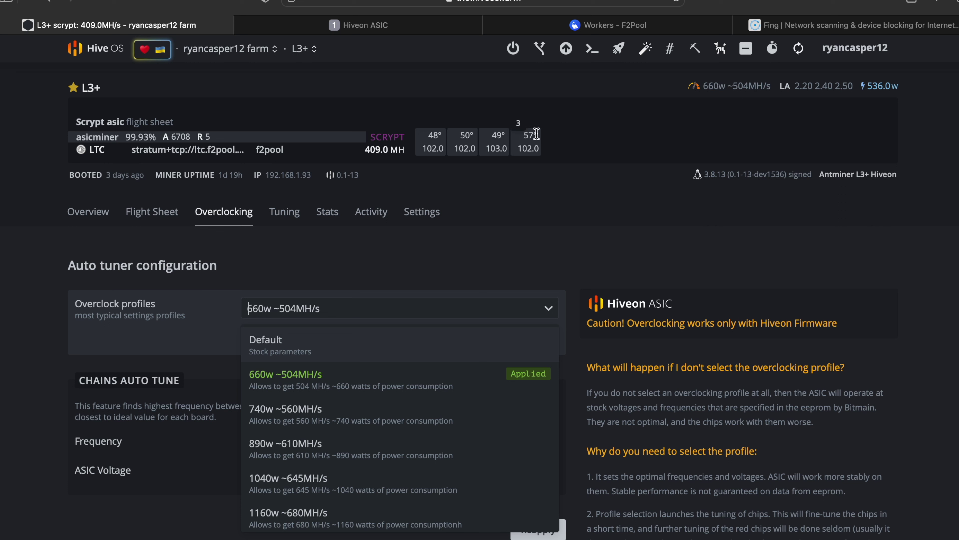
left_click(395, 20)
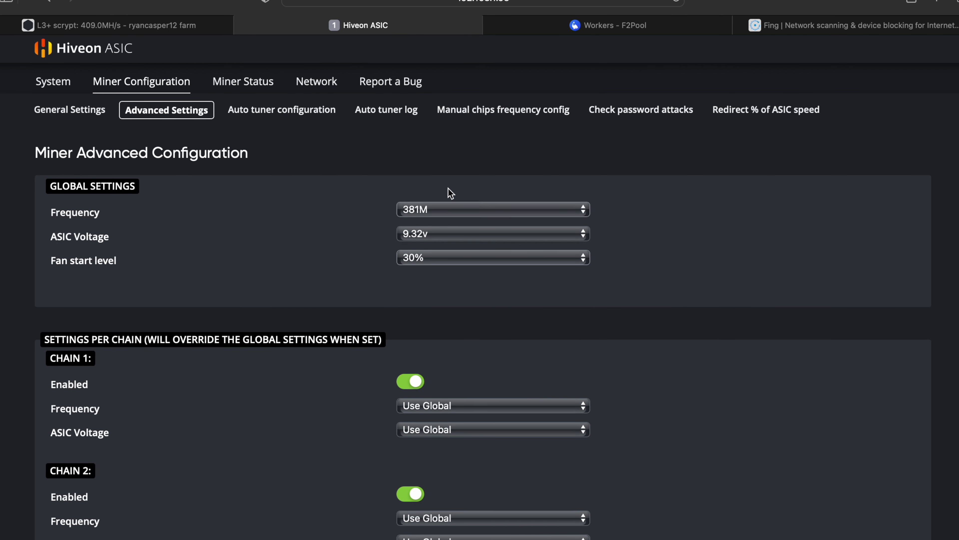
Step: Recheck the 381M frequency and 9.32v voltage, then go to General Settings for pool setup
scroll(505, 310, "down", 8)
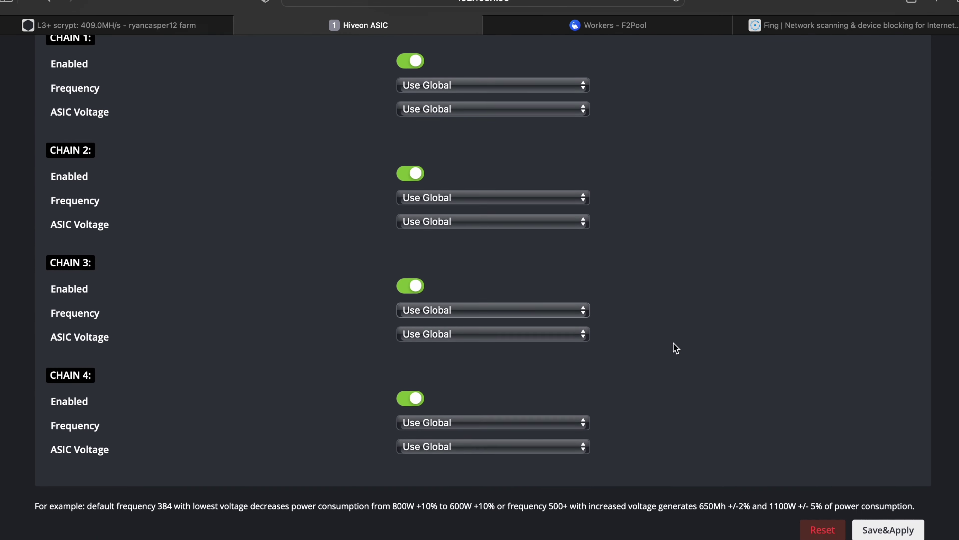
scroll(805, 311, "up", 10)
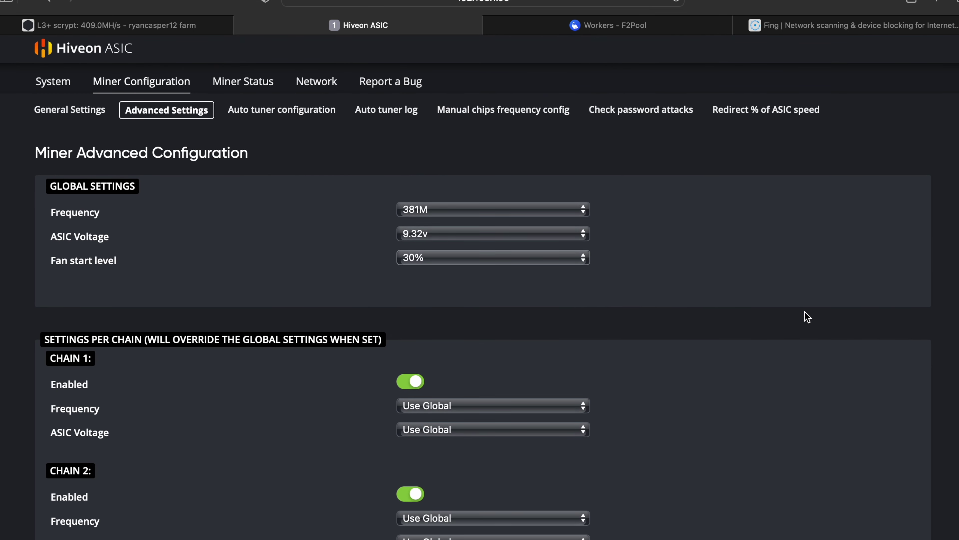
left_click(84, 113)
Step: Go from the farms overview to the L3+ worker and check each chain's 312 MHz, 9.32 v and temperatures
left_click(178, 25)
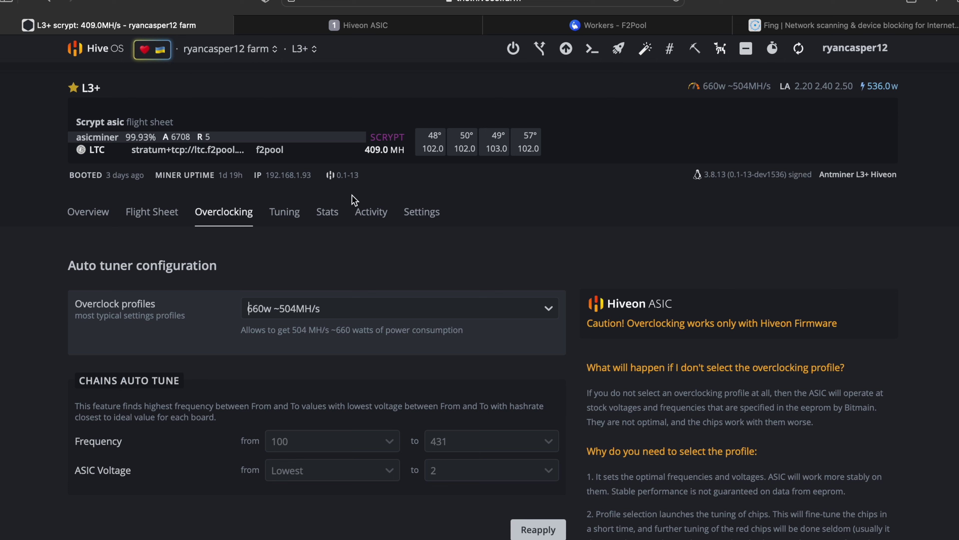
left_click(90, 63)
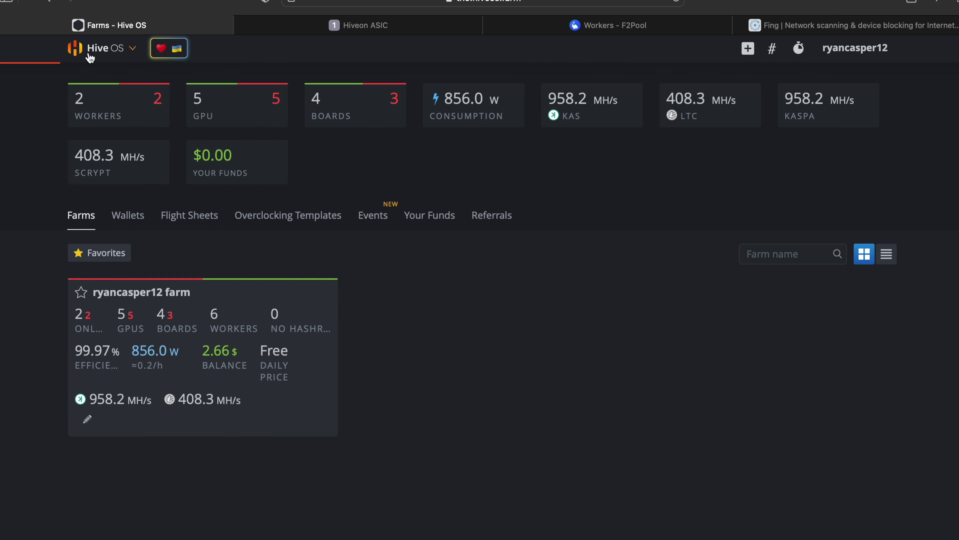
left_click(168, 302)
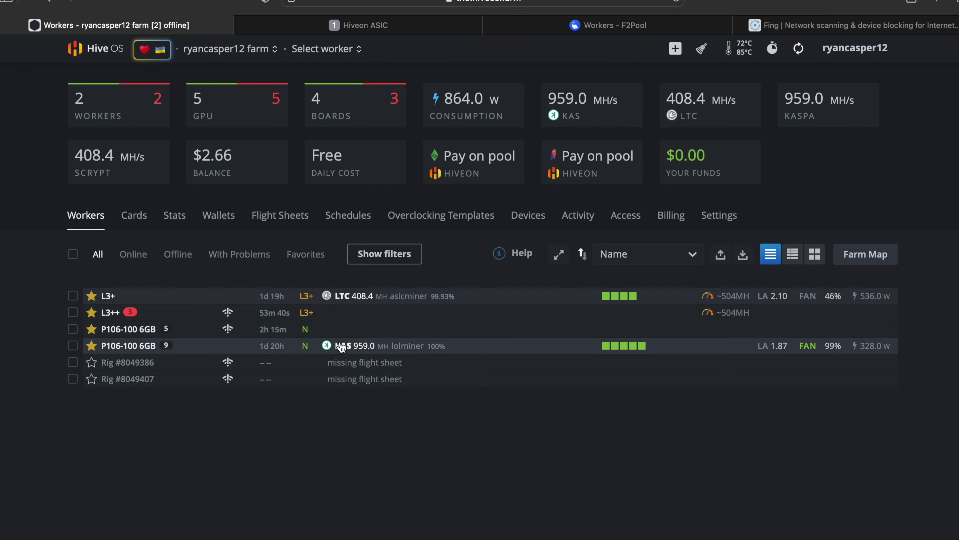
left_click(110, 296)
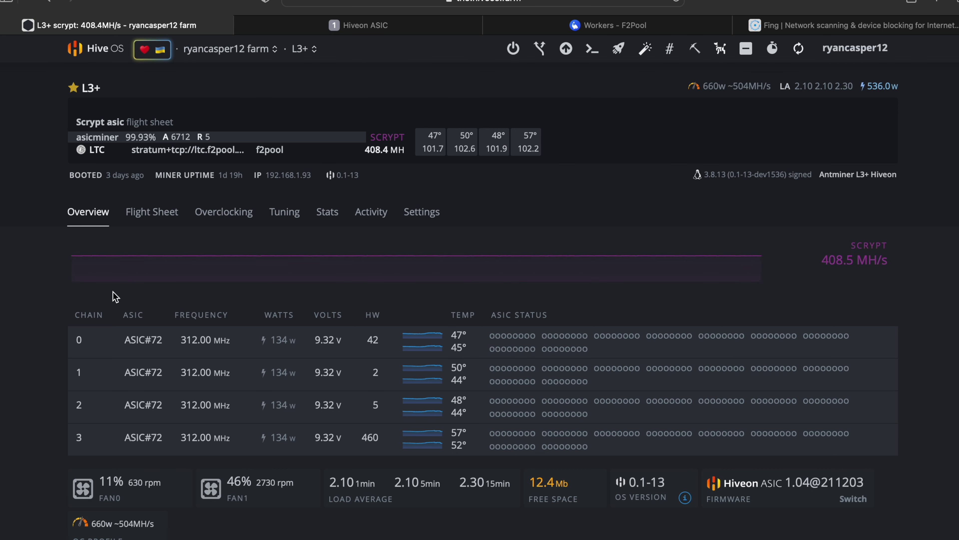
scroll(292, 292, "down", 1)
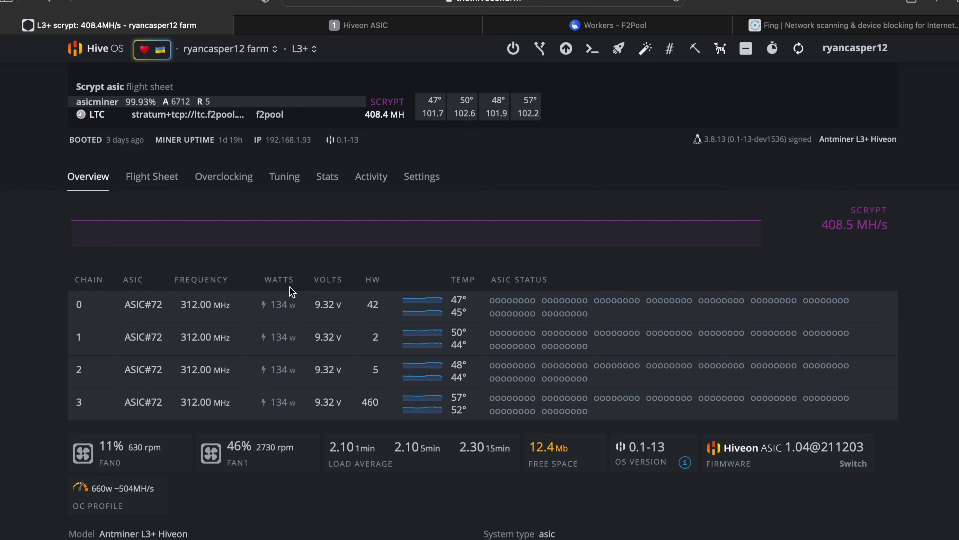
scroll(290, 287, "down", 1)
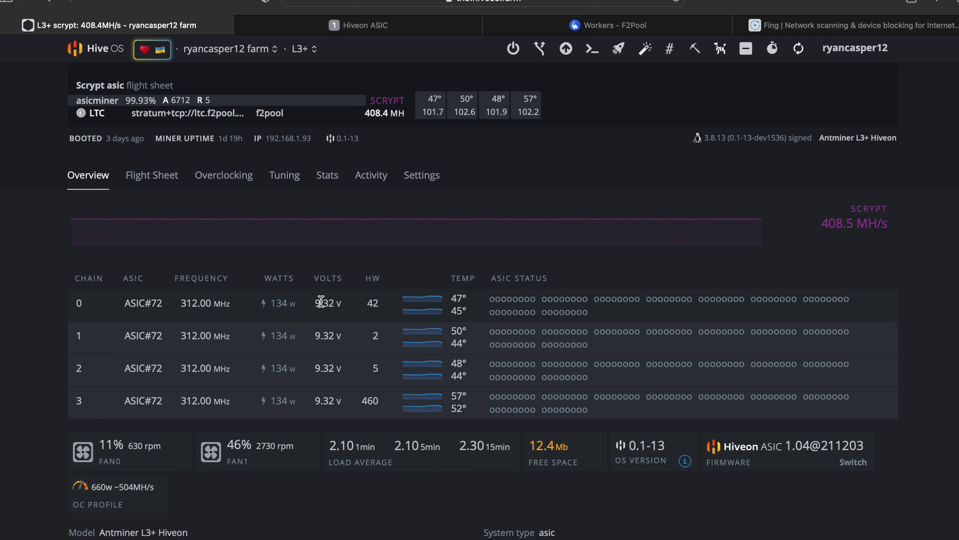
scroll(321, 302, "up", 2)
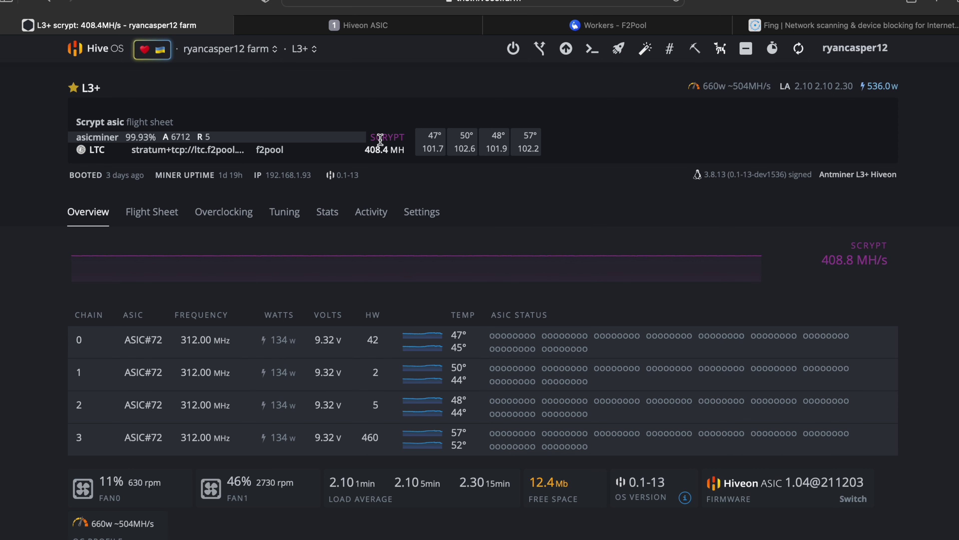
scroll(406, 256, "down", 5)
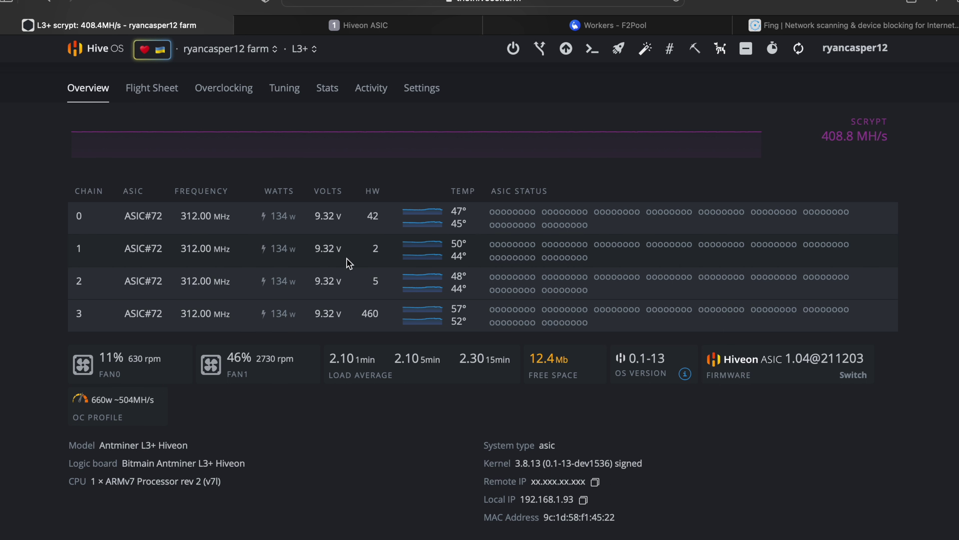
left_click(368, 20)
Step: Switch off 'Restart when number of x exceeds threshold' in Setup and highlight the immersion-cooling-only warning
scroll(409, 235, "down", 2)
scroll(409, 236, "down", 4)
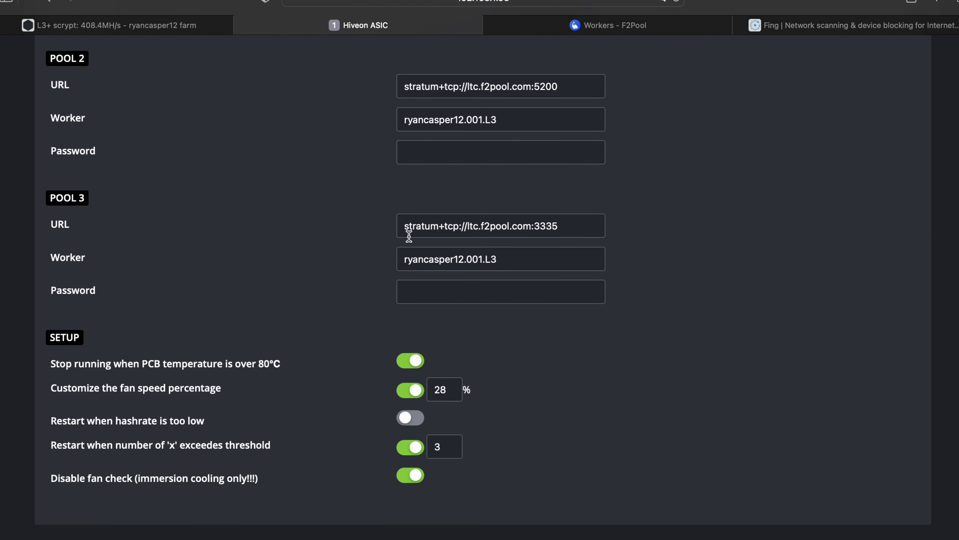
scroll(439, 353, "up", 5)
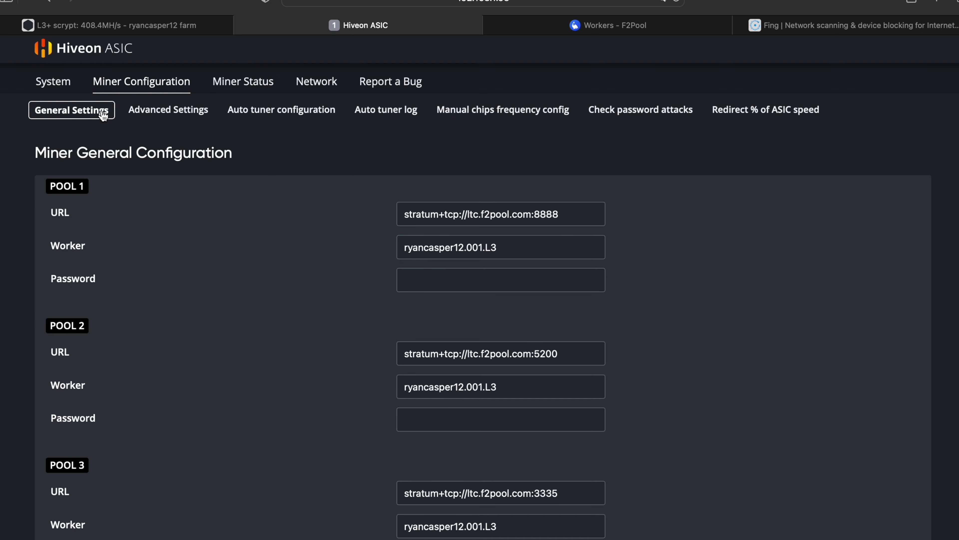
scroll(229, 151, "down", 5)
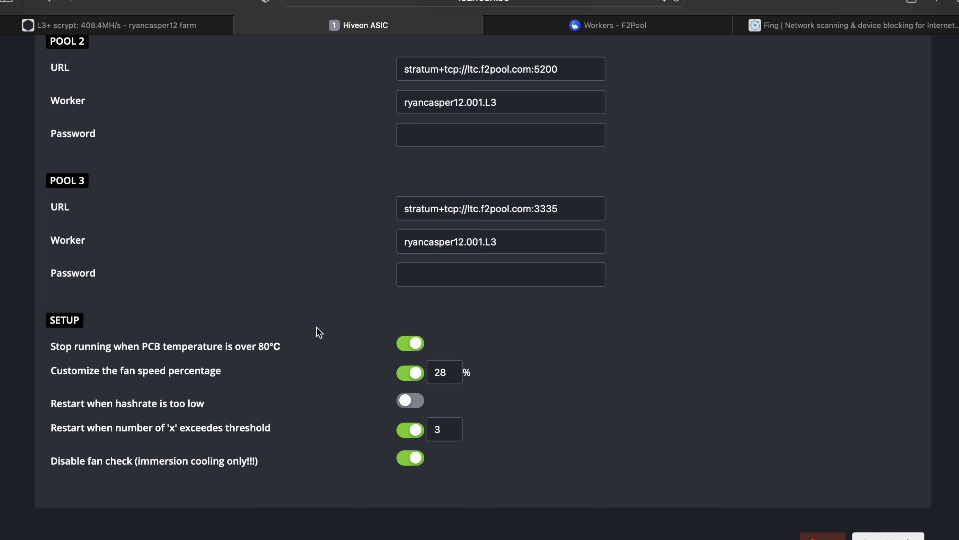
scroll(311, 321, "up", 5)
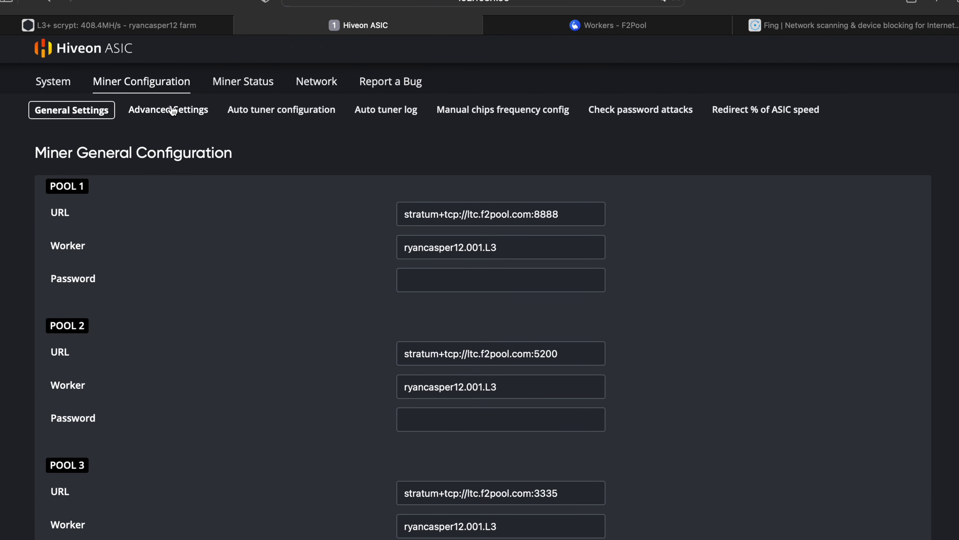
left_click(170, 106)
left_click(54, 113)
scroll(289, 263, "down", 6)
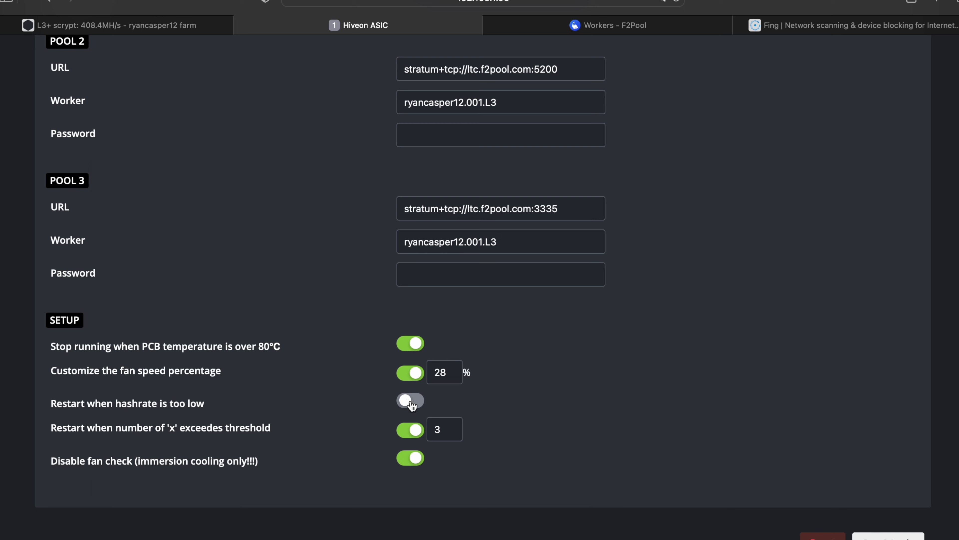
left_click(414, 430)
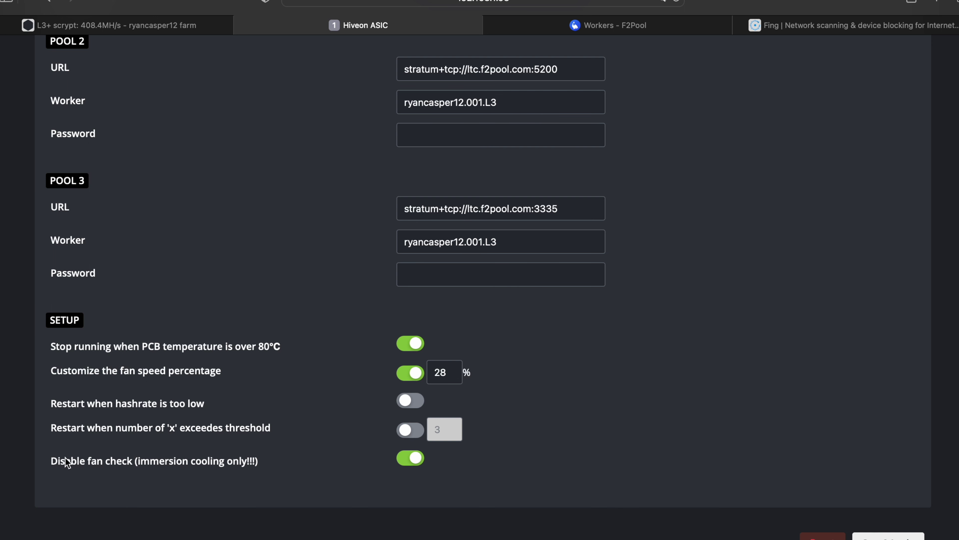
left_click_drag(151, 463, 218, 466)
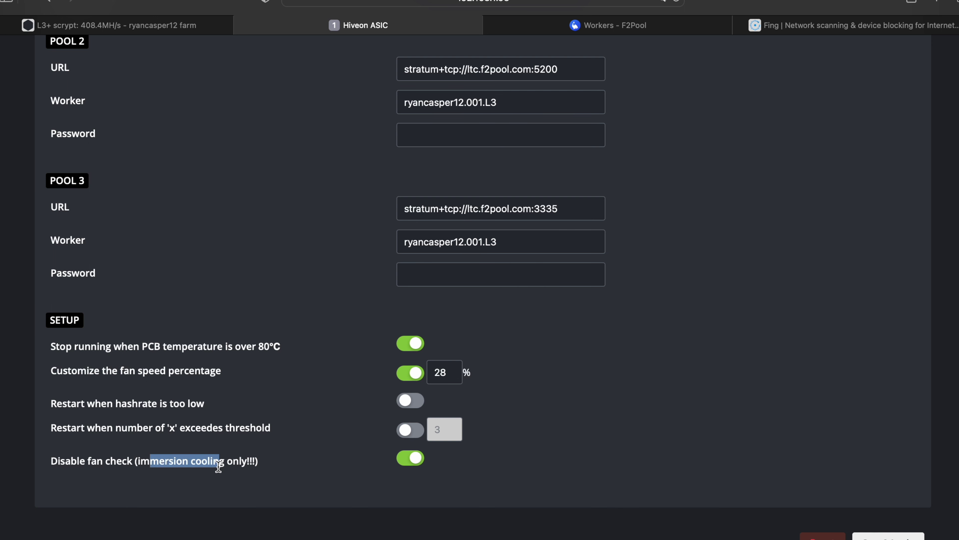
Step: Leave the fan speed at 28% unchanged and return to the Hive OS L3+ overview
left_click(236, 483)
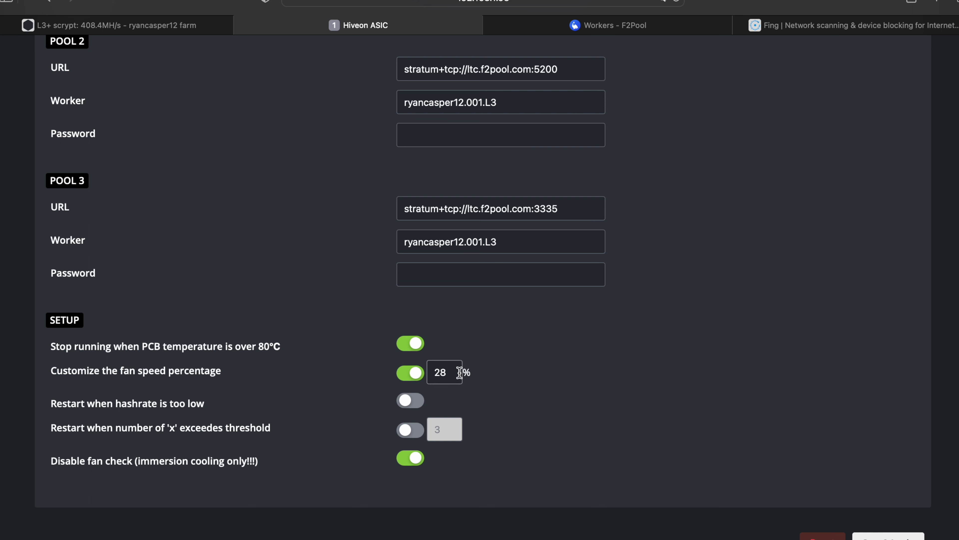
double_click(460, 373)
left_click(447, 372)
left_click(178, 27)
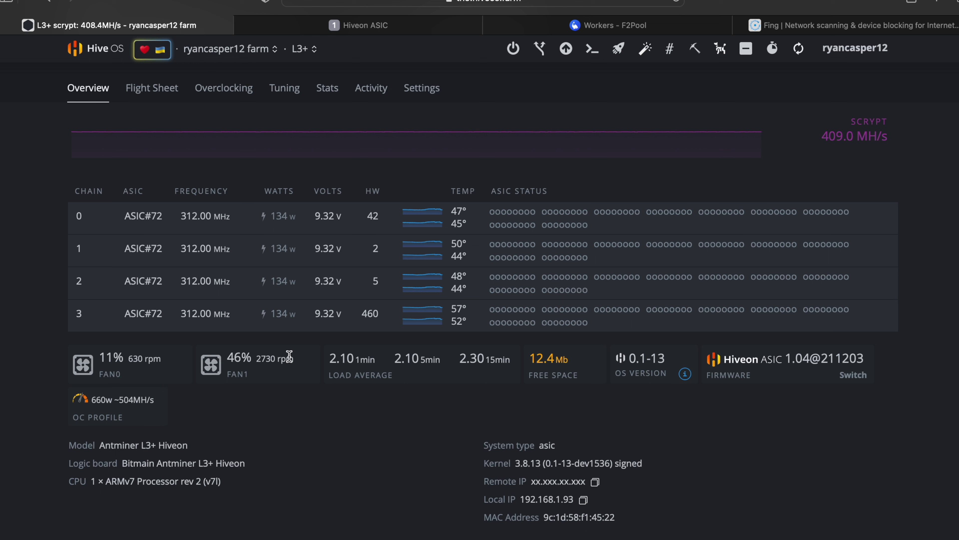
left_click_drag(427, 66, 427, 57)
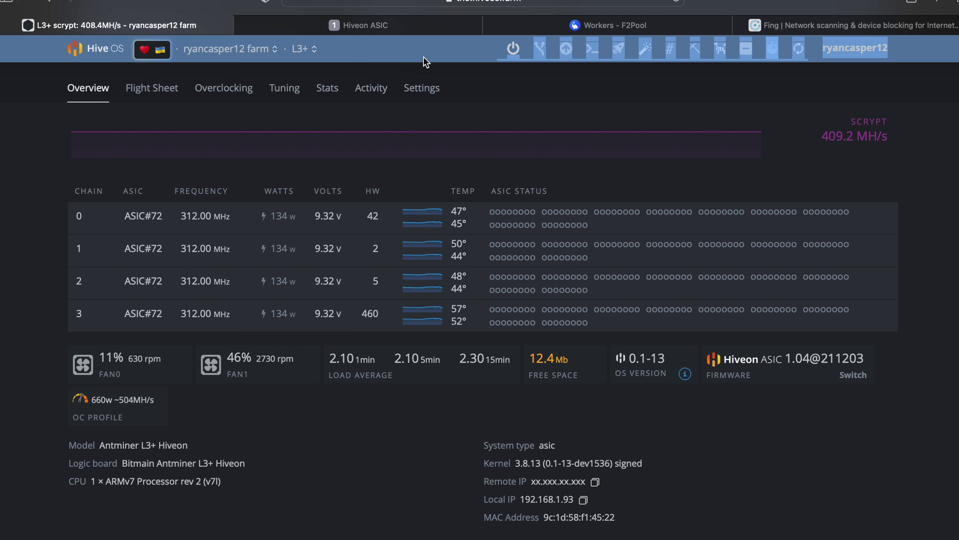
left_click(426, 26)
left_click(455, 381)
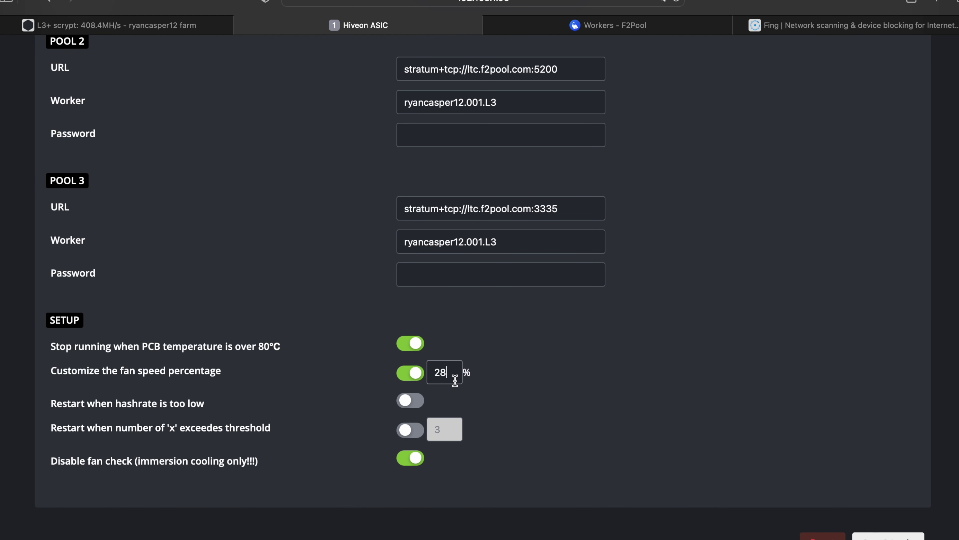
double_click(456, 381)
left_click(178, 25)
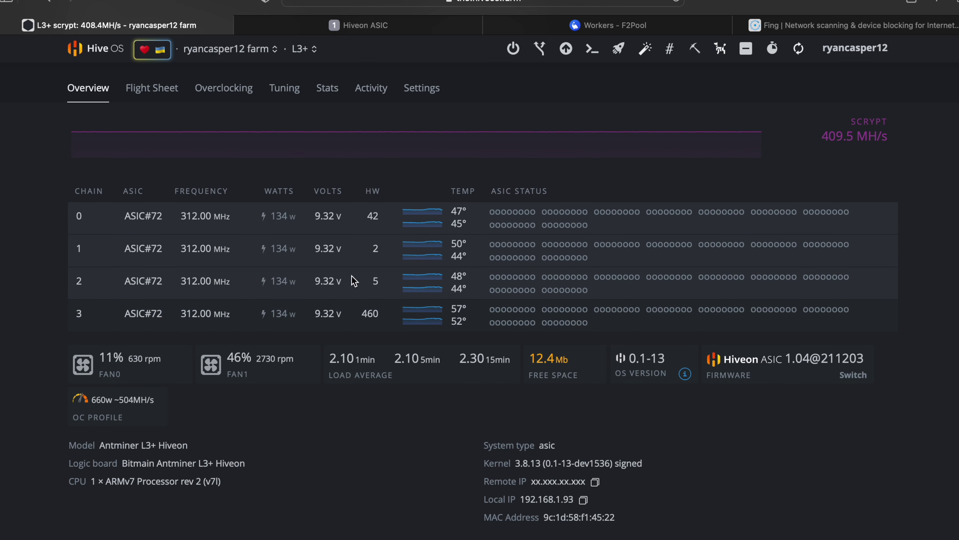
mouse_move(472, 222)
mouse_move(350, 327)
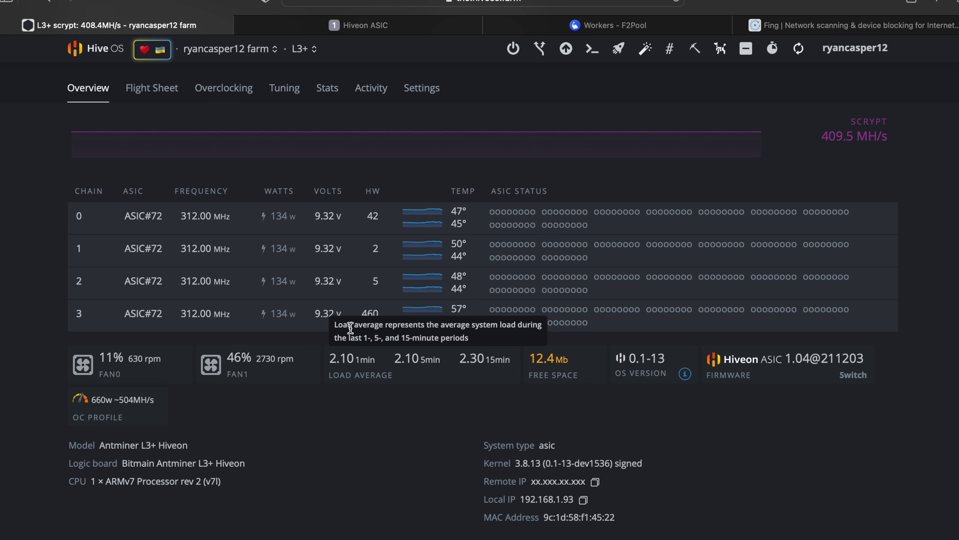
mouse_move(443, 183)
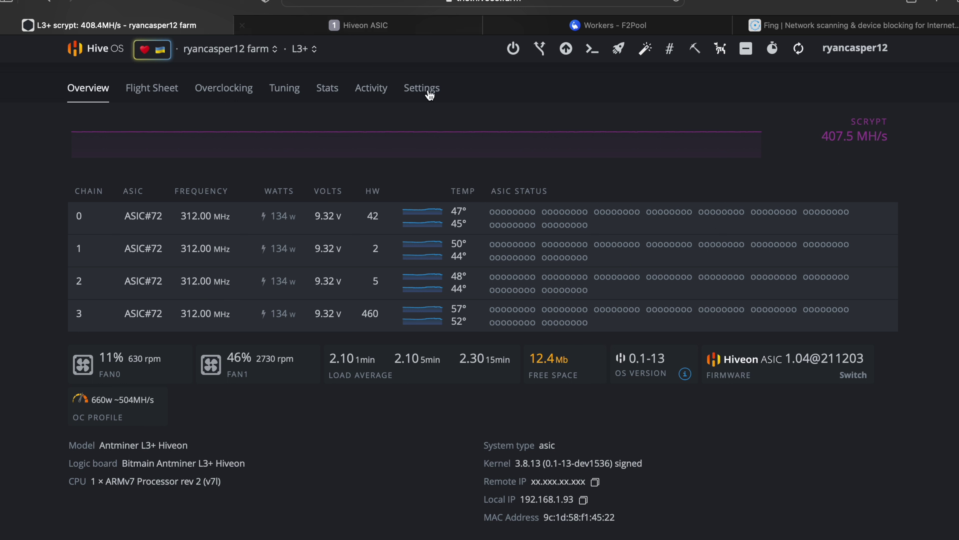
mouse_move(453, 131)
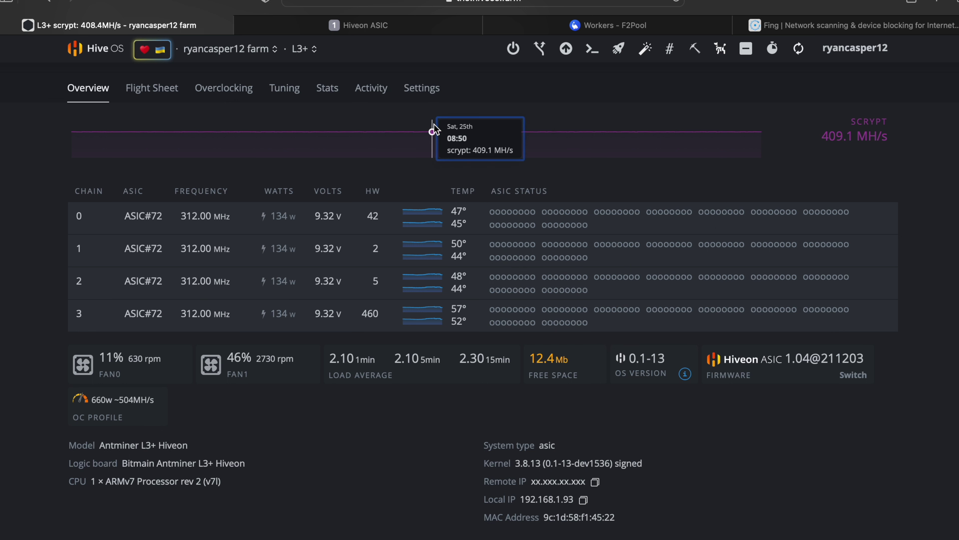